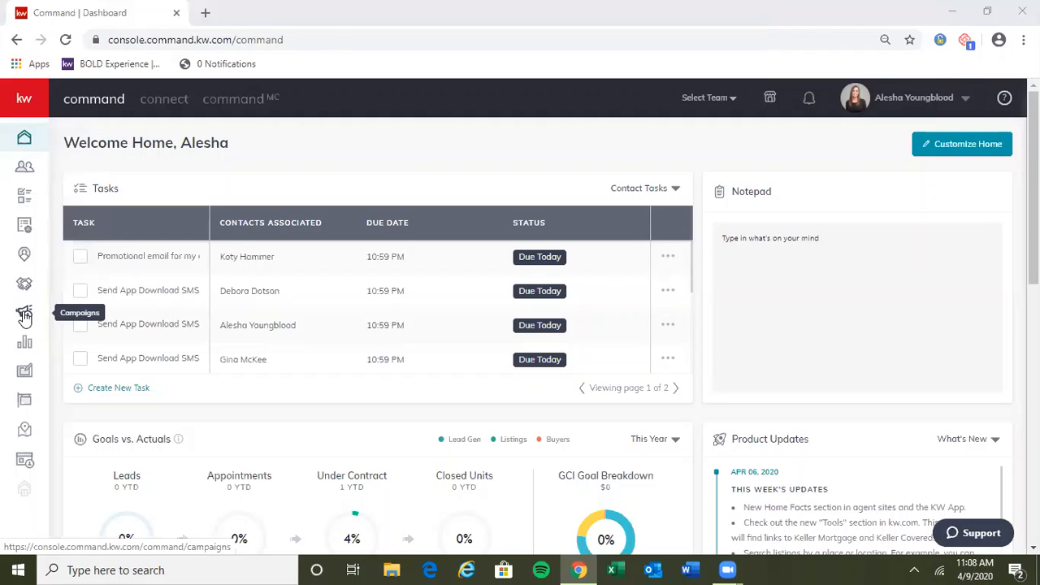
# Step: Go to the Campaigns area and start a new paid Social Ad campaign
pyautogui.click(24, 315)
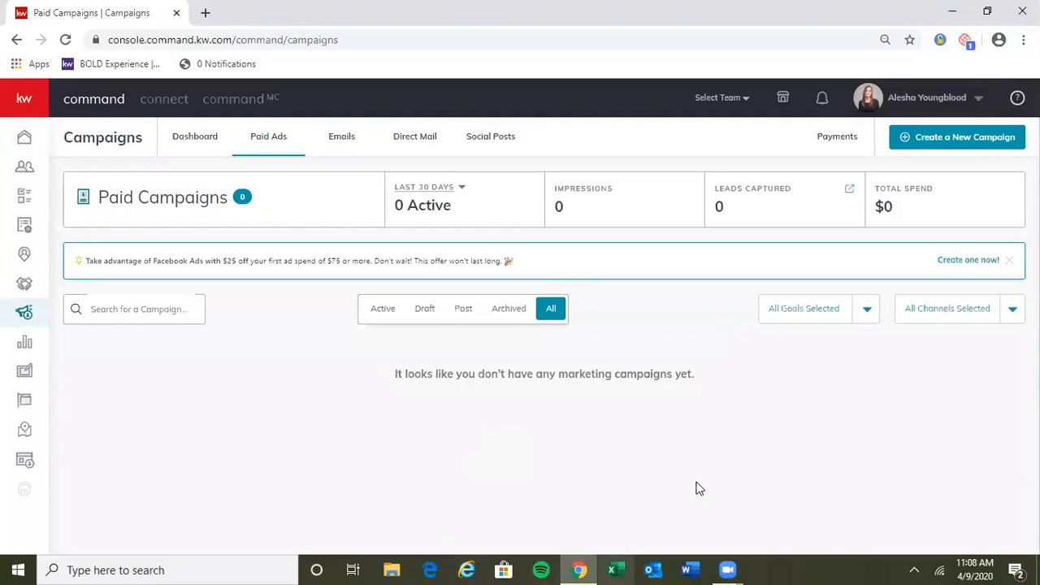
pyautogui.moveTo(529, 262); pyautogui.dragTo(553, 260)
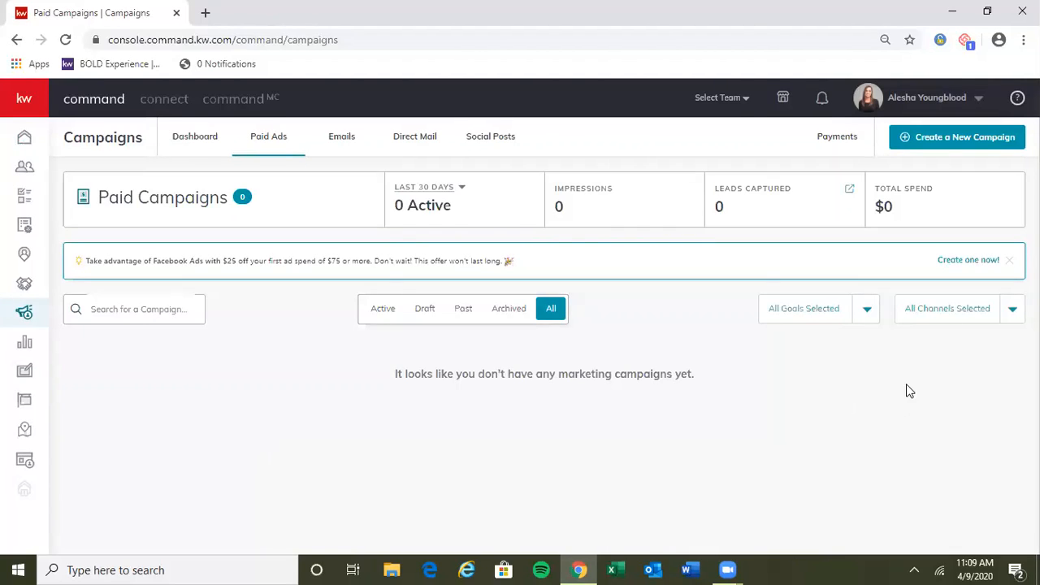
pyautogui.click(959, 139)
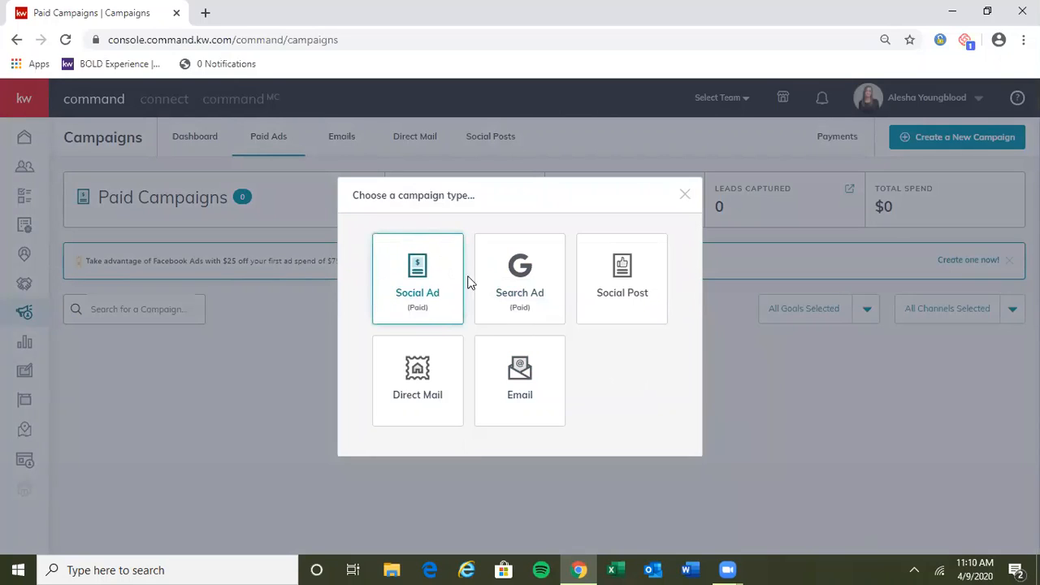
pyautogui.click(413, 273)
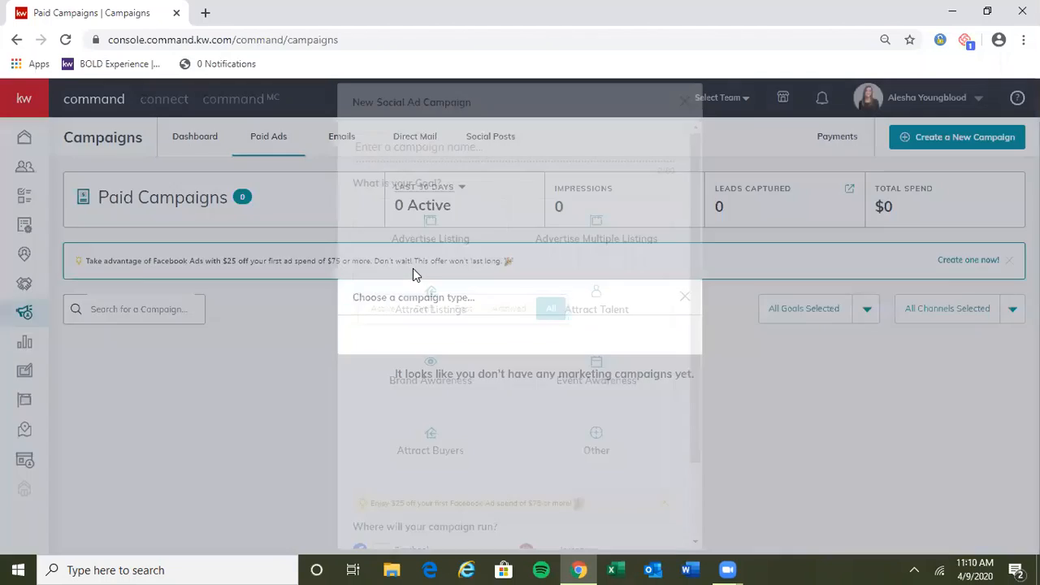
# Step: Name the campaign with the property's street address followed by "Test Ad" and set its goal to Advertise Listing
pyautogui.click(446, 145)
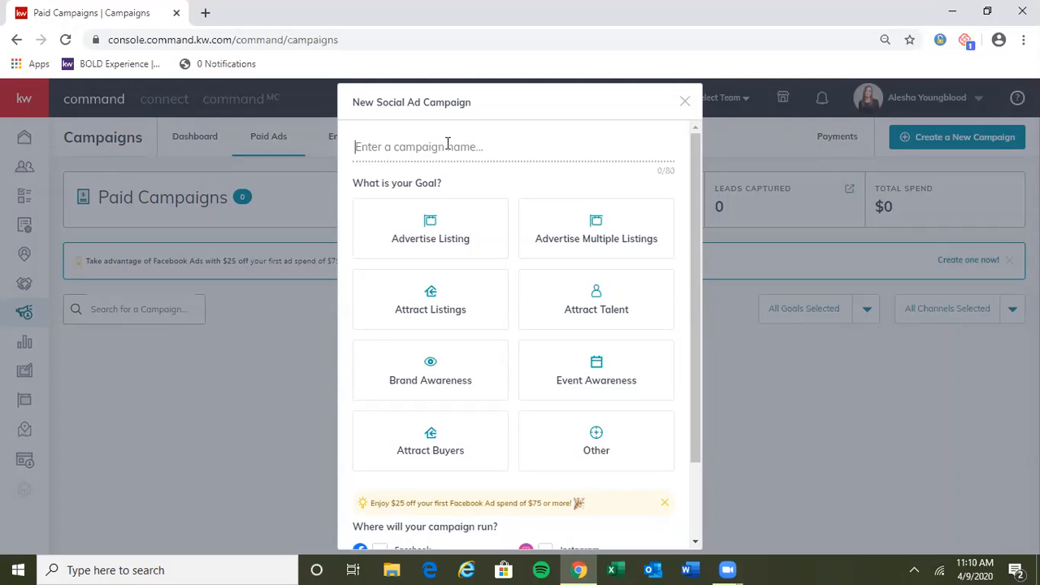
pyautogui.write('123 ')
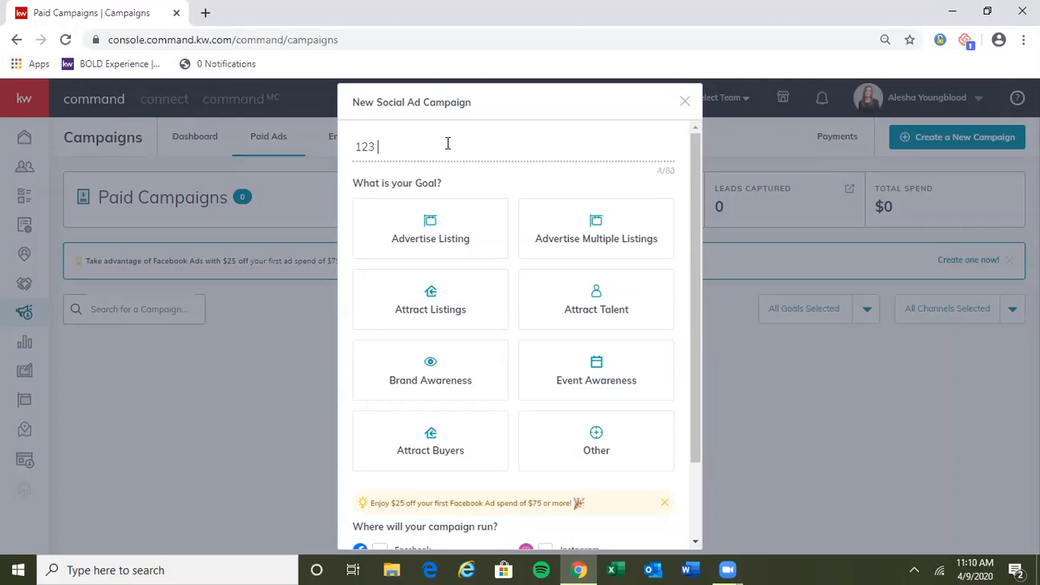
pyautogui.write('Main St Test Ad')
pyautogui.moveTo(699, 232); pyautogui.dragTo(701, 264)
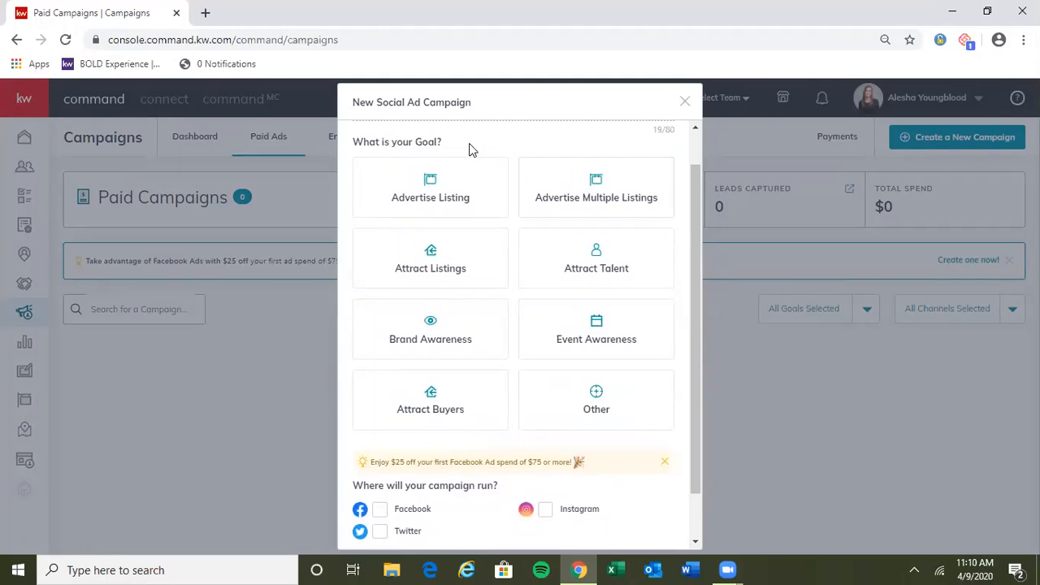
pyautogui.click(608, 194)
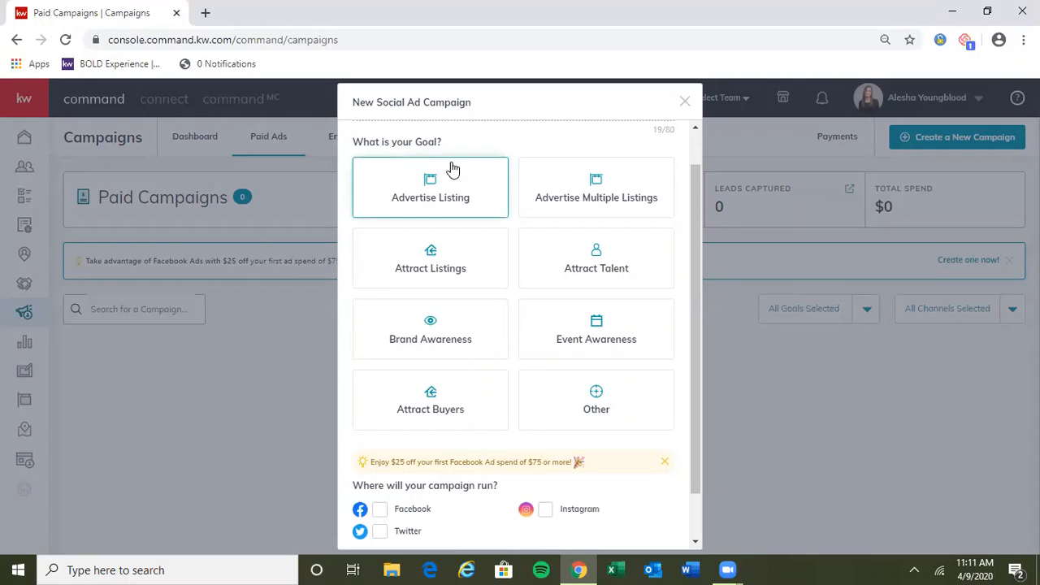
pyautogui.click(435, 196)
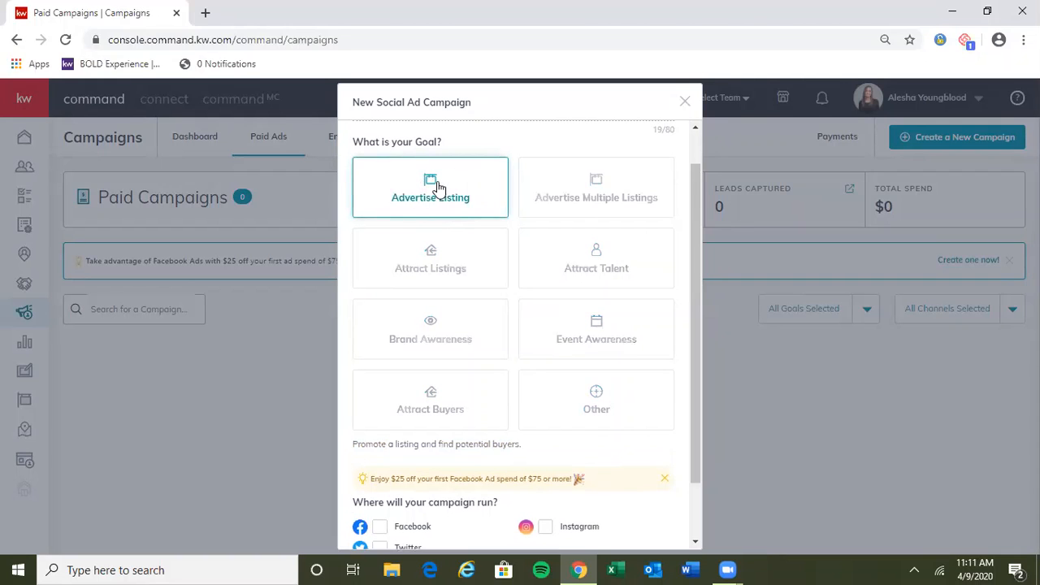
# Step: Choose Facebook as the channel where the campaign runs and proceed to the campaign setup
pyautogui.moveTo(693, 277); pyautogui.dragTo(697, 371)
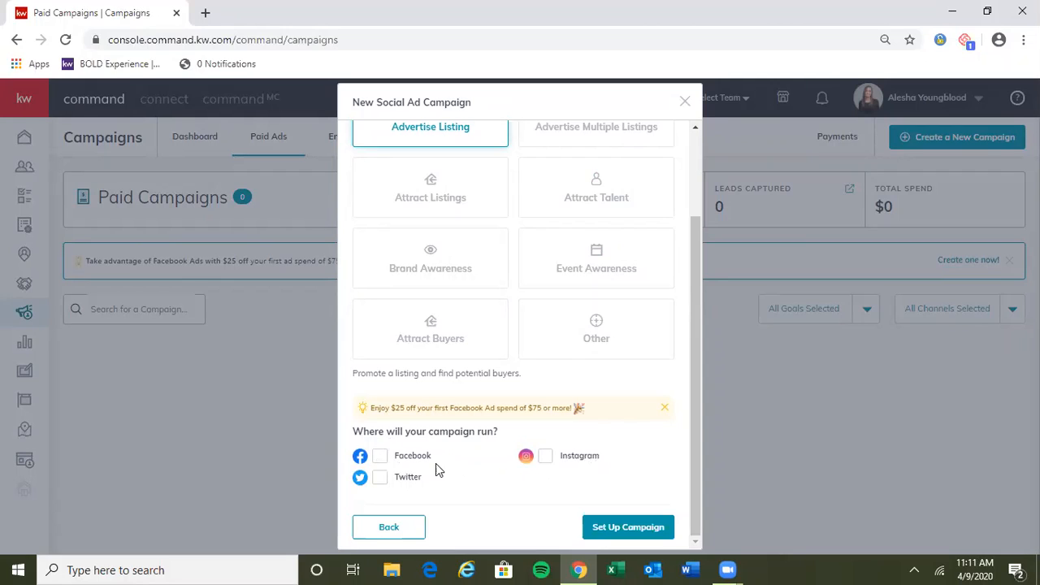
pyautogui.click(381, 457)
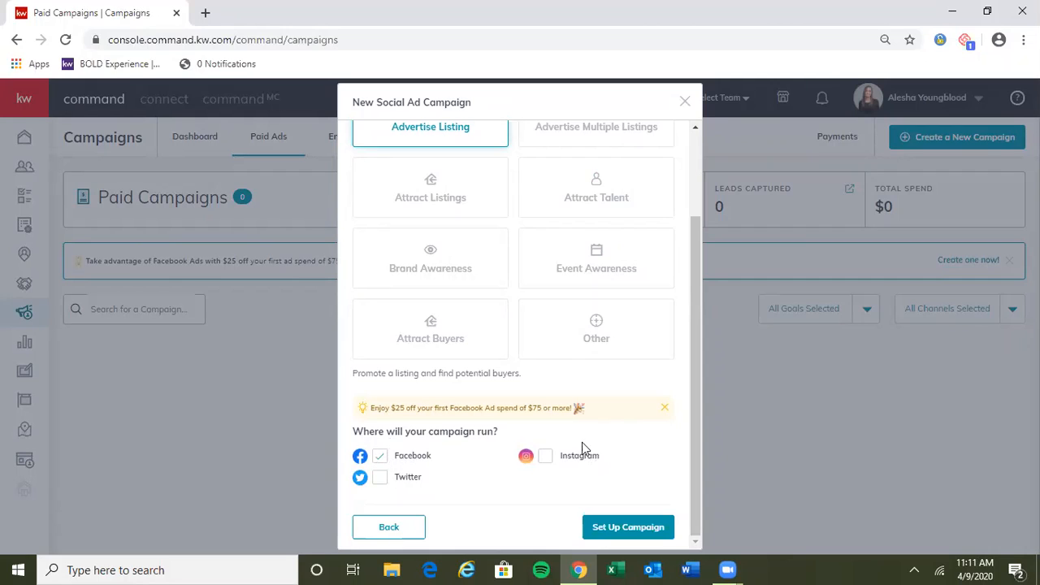
pyautogui.click(628, 527)
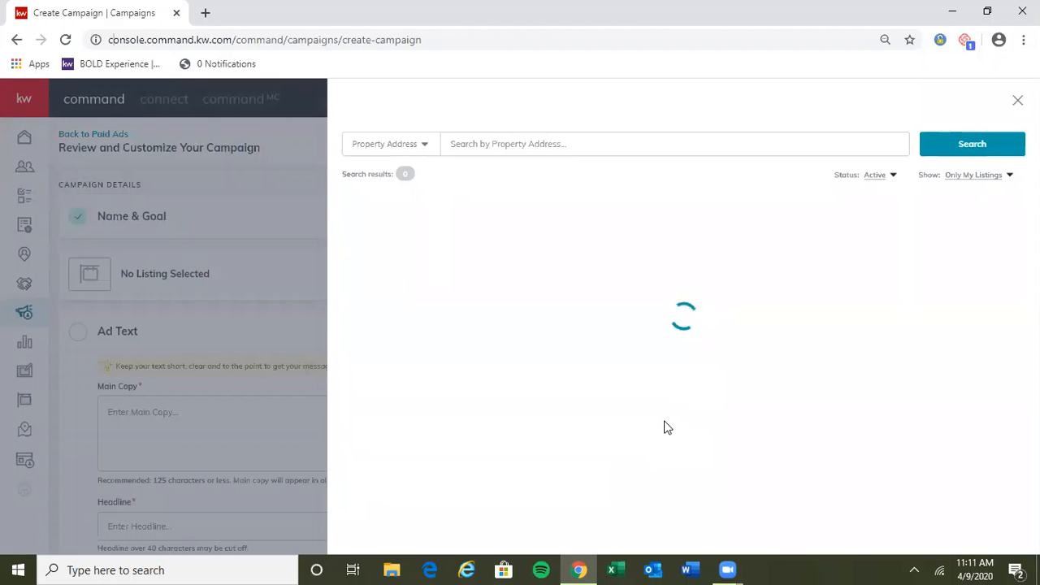
# Step: Check the listing status options, show All Listings in the listing picker, and return to Only My Listings
pyautogui.click(866, 177)
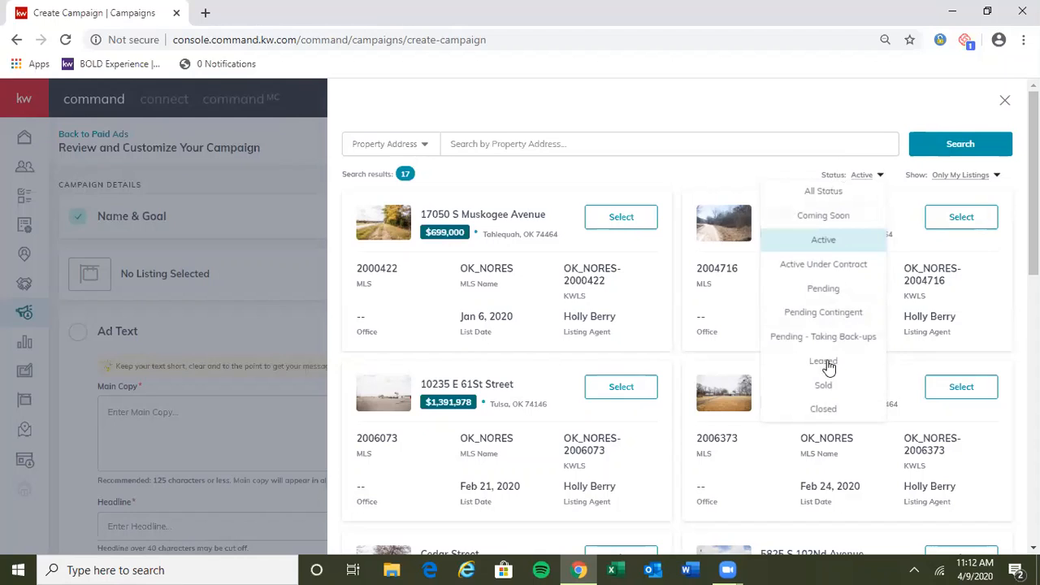
pyautogui.click(752, 182)
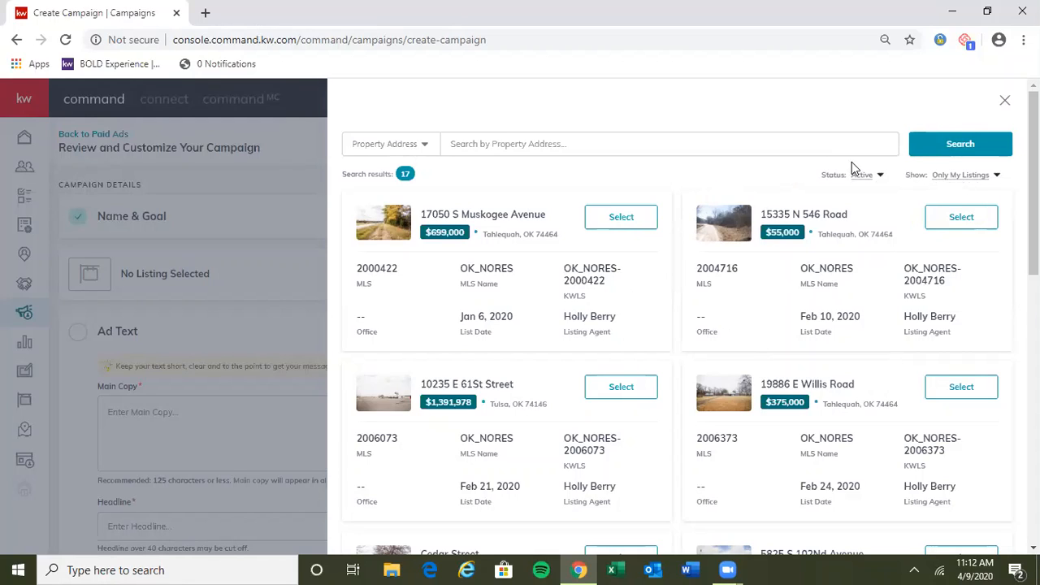
pyautogui.click(971, 182)
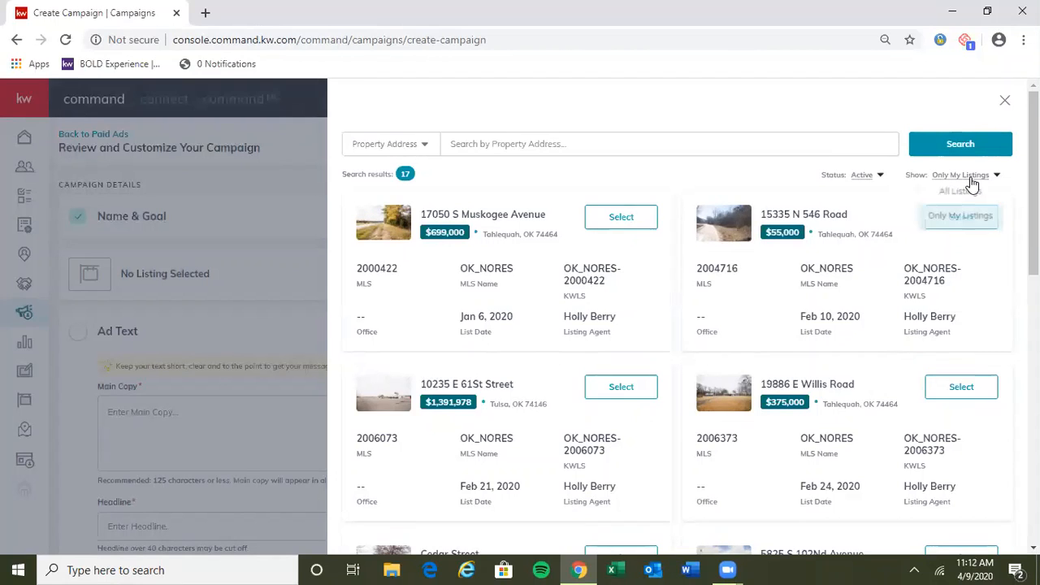
pyautogui.click(965, 192)
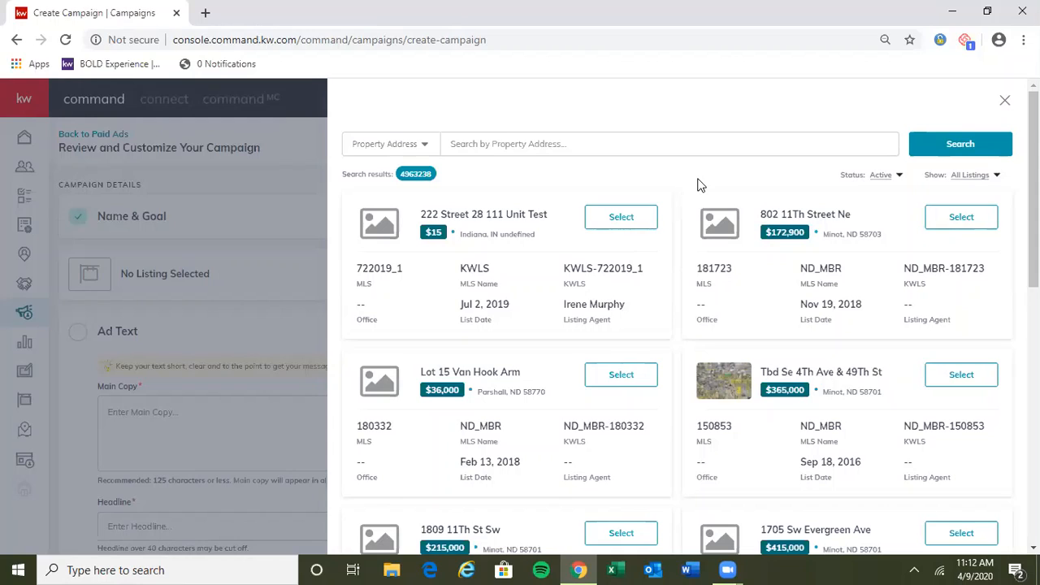
pyautogui.click(973, 177)
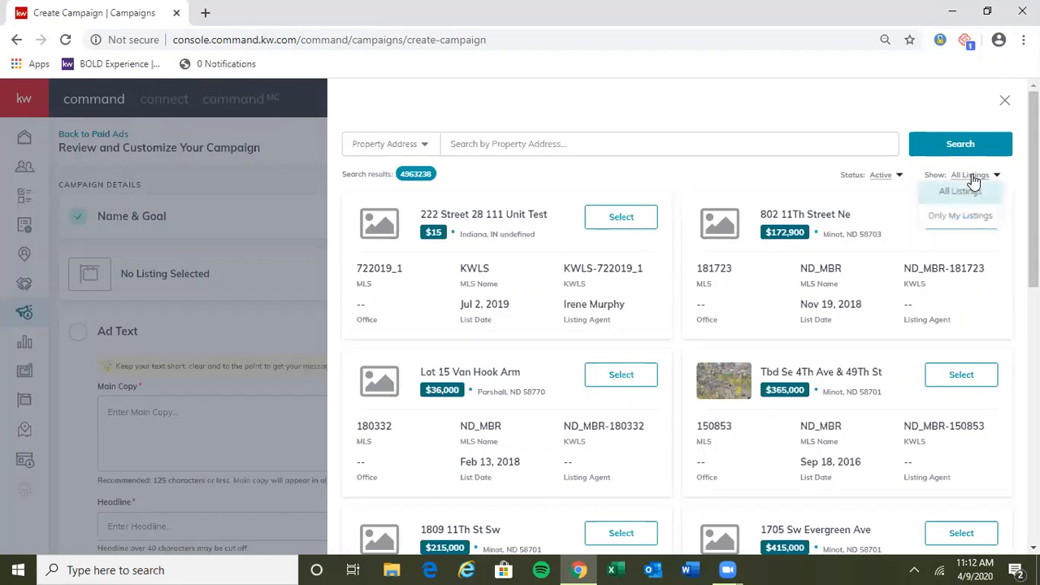
pyautogui.click(960, 216)
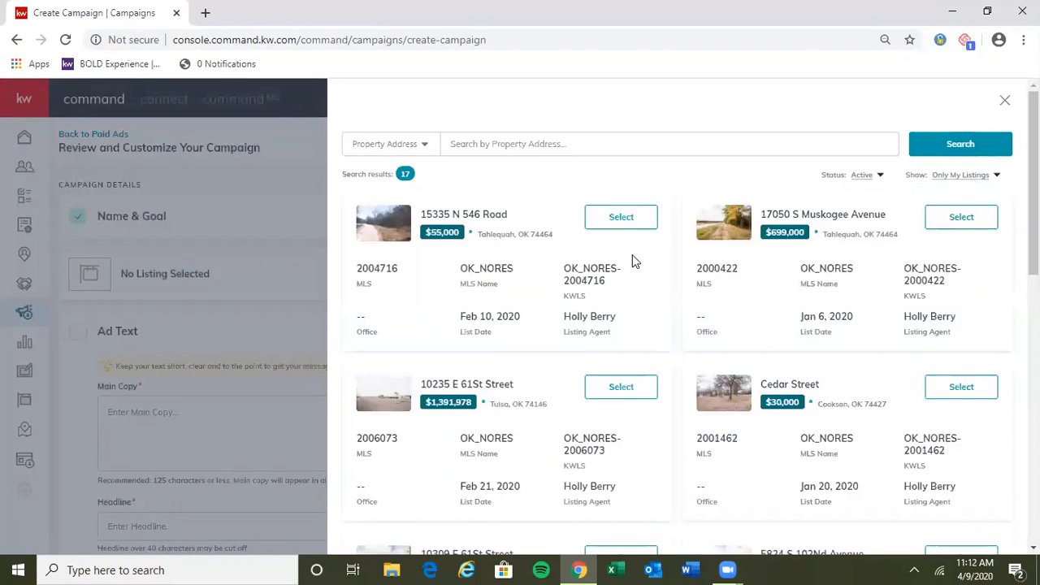
# Step: Browse the active listings and search them by Listing Agent using the agent's full name
pyautogui.scroll(-2, 677, 274)
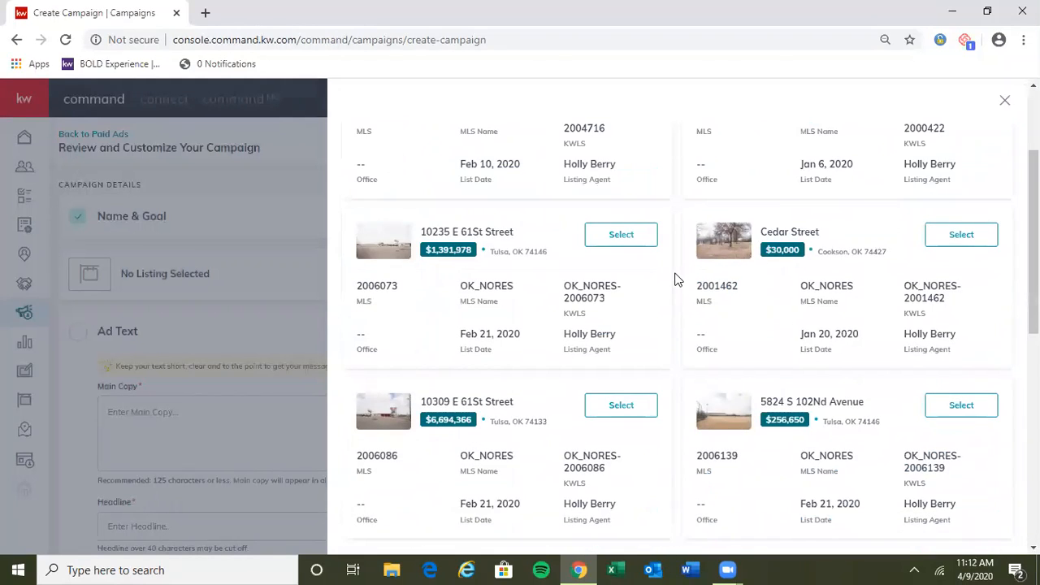
pyautogui.scroll(-6, 674, 279)
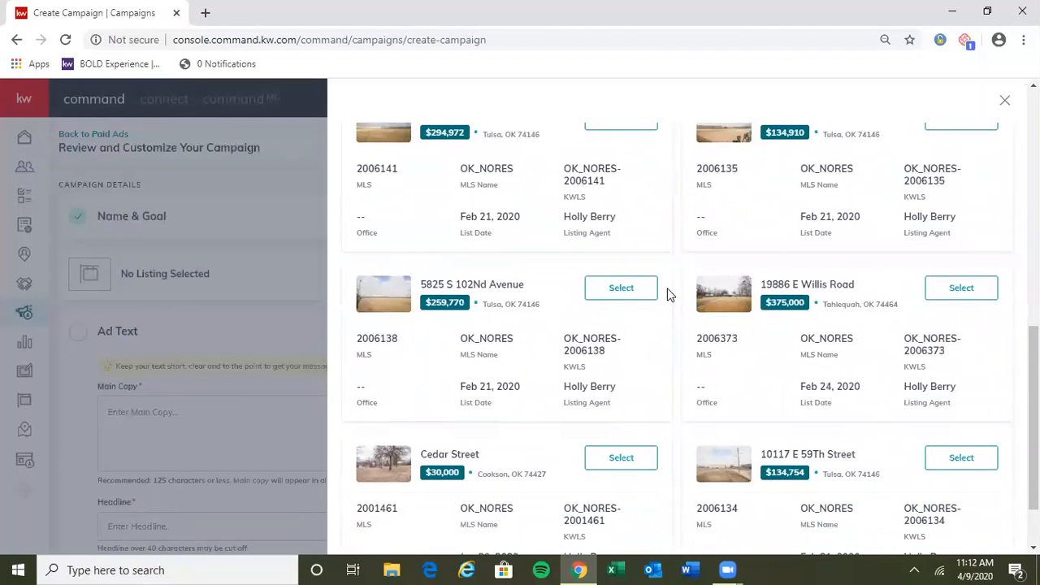
pyautogui.scroll(-1, 668, 294)
pyautogui.scroll(9, 658, 318)
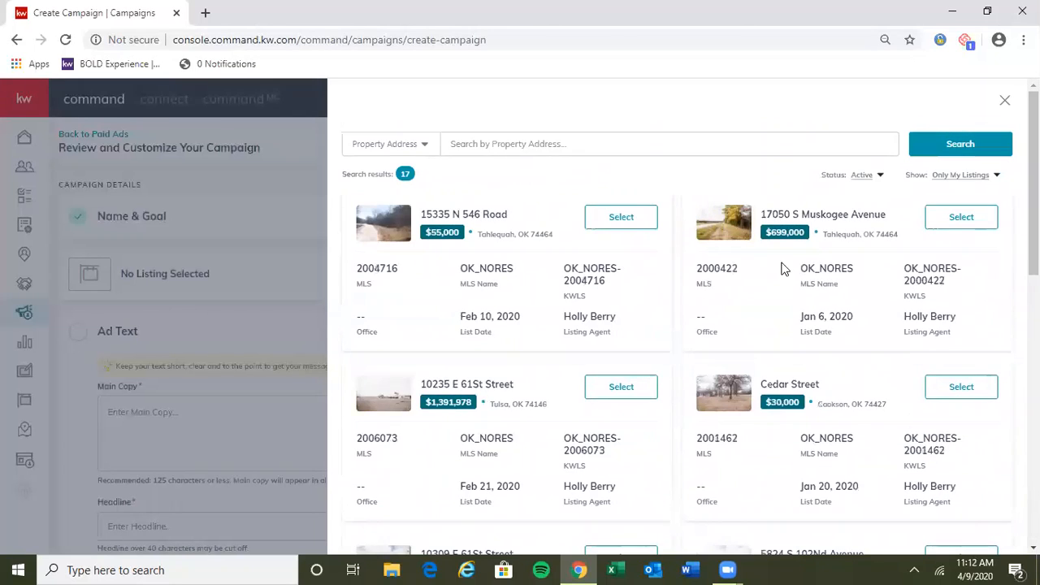
pyautogui.click(424, 144)
pyautogui.click(375, 208)
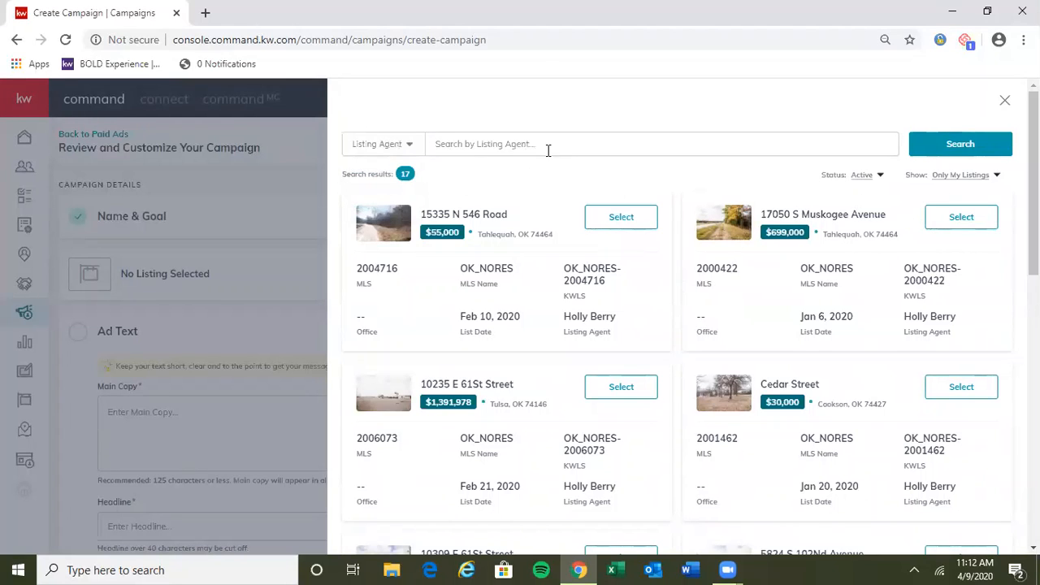
pyautogui.click(548, 147)
pyautogui.write('pe')
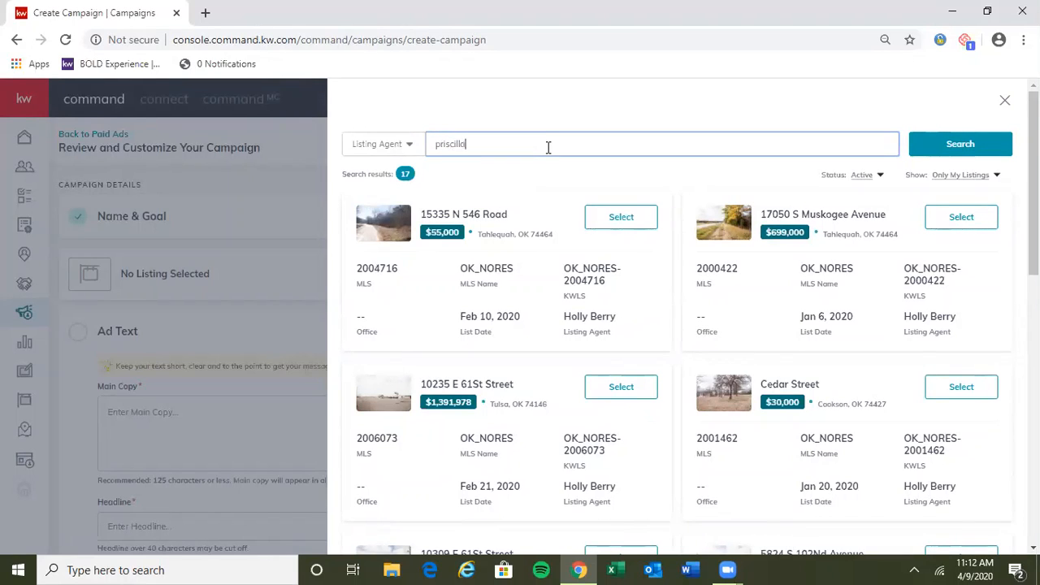
pyautogui.write('eck')
pyautogui.click(937, 156)
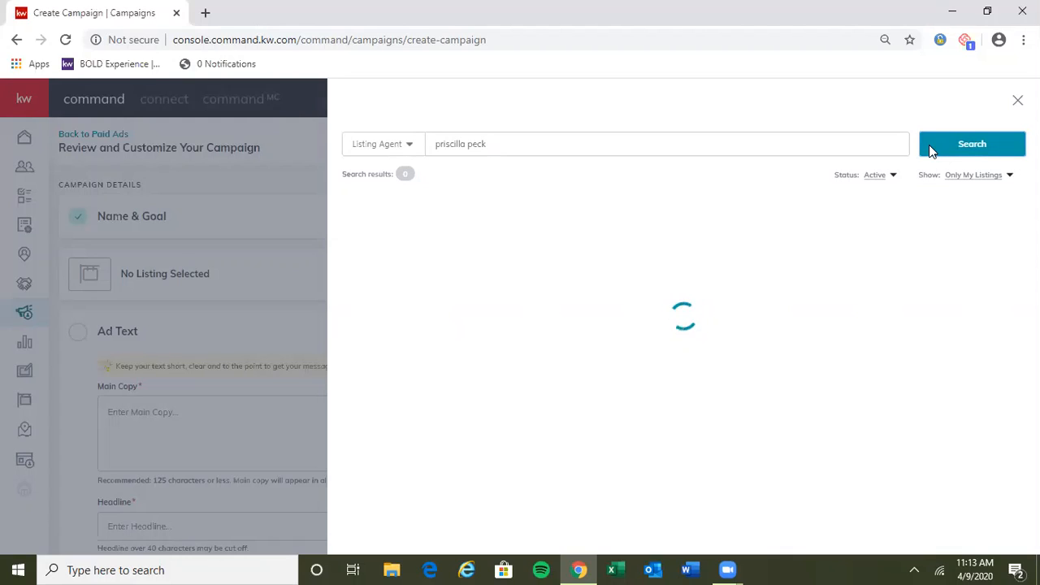
# Step: Search by the listing agent's last name only and widen the status filter to All Status
pyautogui.click(399, 145)
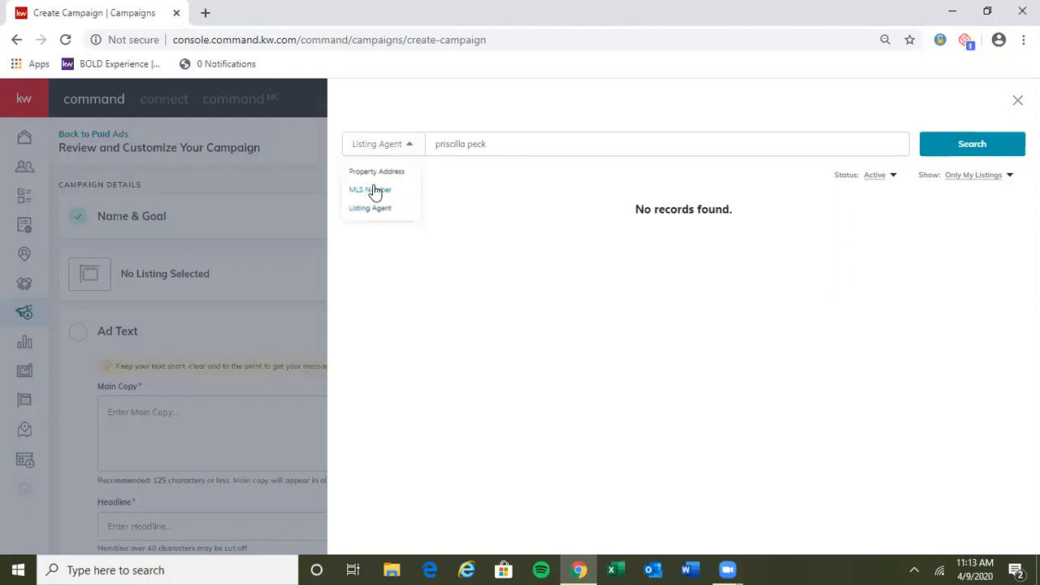
pyautogui.click(511, 142)
pyautogui.moveTo(512, 141); pyautogui.dragTo(381, 142)
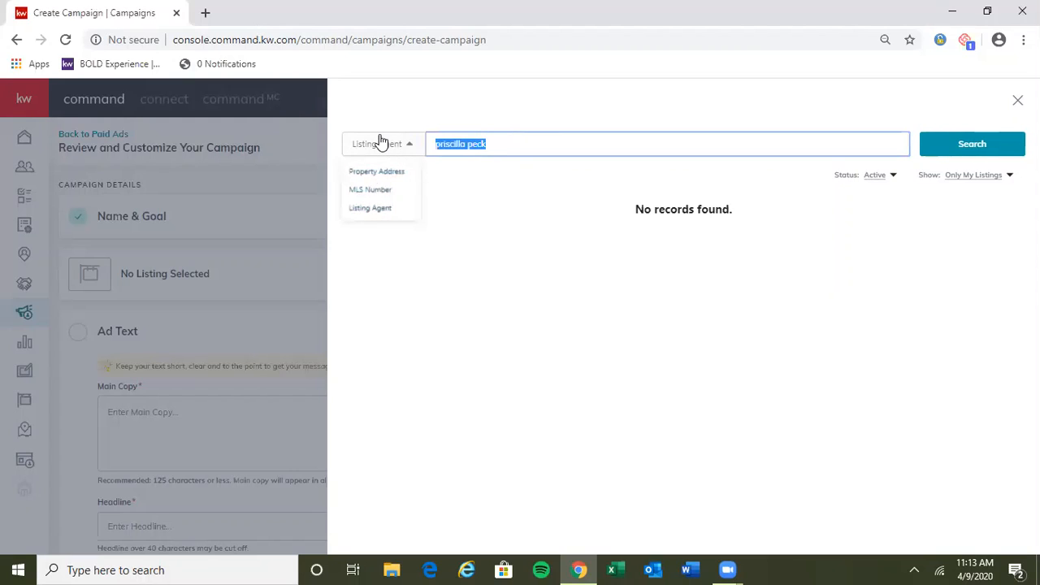
pyautogui.write('peck')
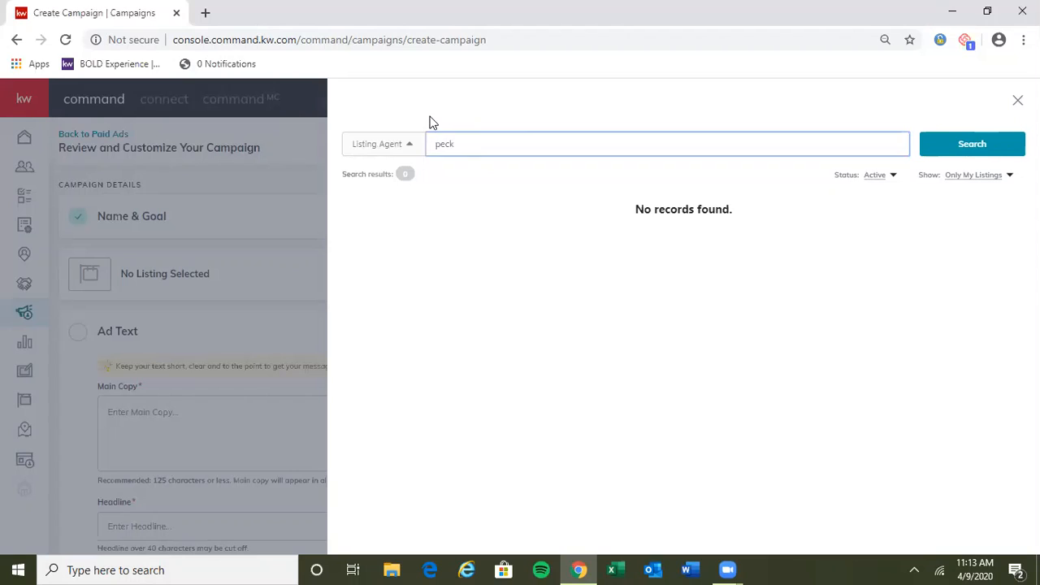
pyautogui.click(958, 144)
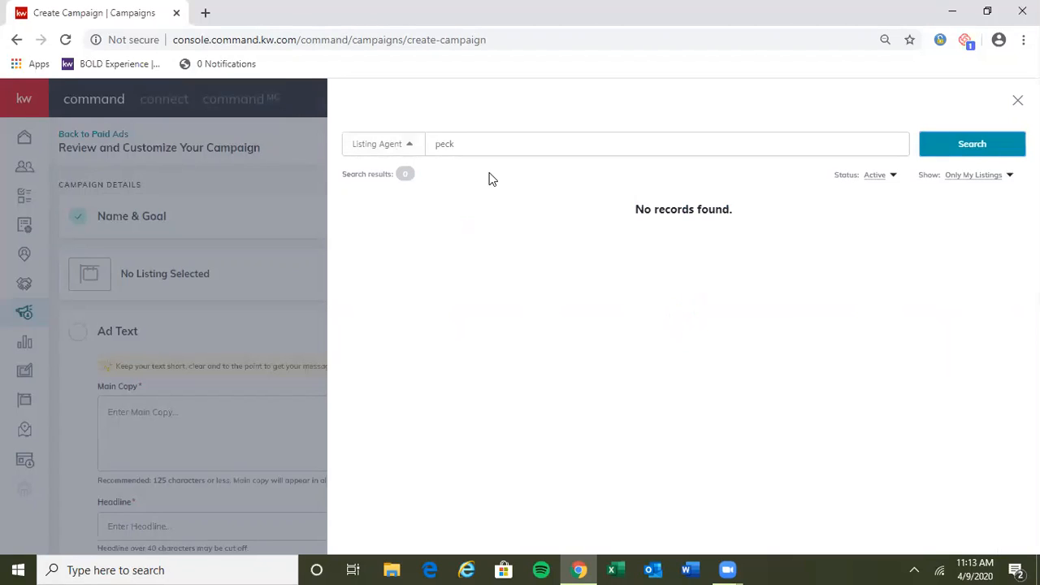
pyautogui.click(877, 175)
pyautogui.click(845, 190)
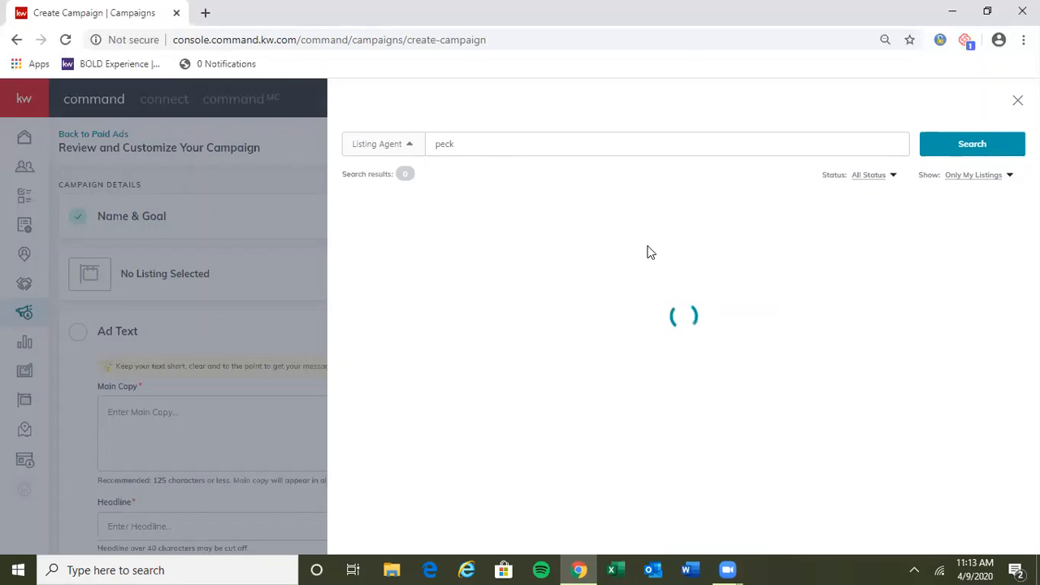
# Step: Try a listing agent search with the beginning of the agent's first name and clear the search text
pyautogui.doubleClick(449, 149)
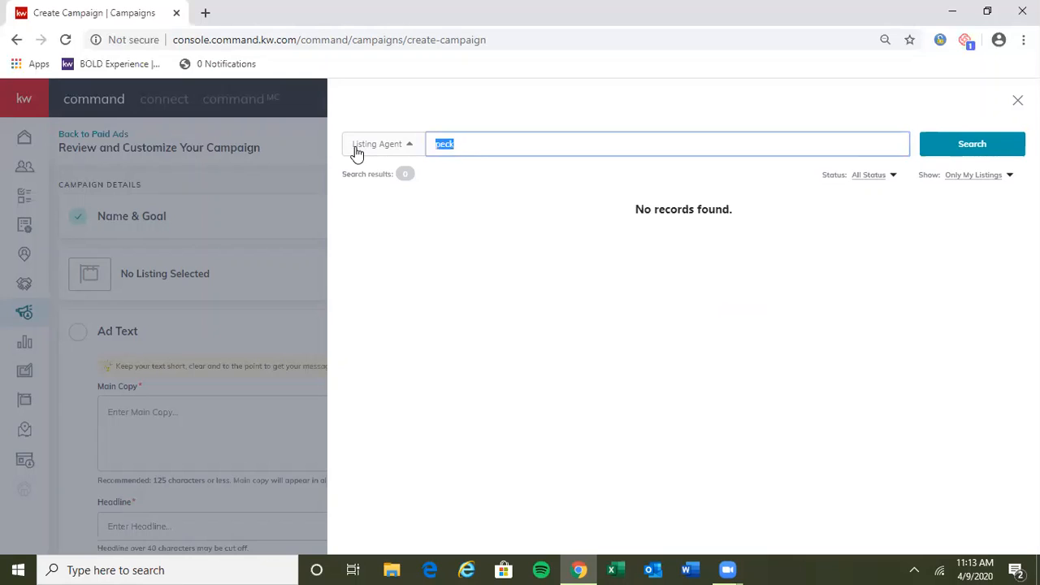
pyautogui.write('priscilla')
pyautogui.click(998, 146)
pyautogui.tripleClick(507, 143)
pyautogui.press('BackSpace')
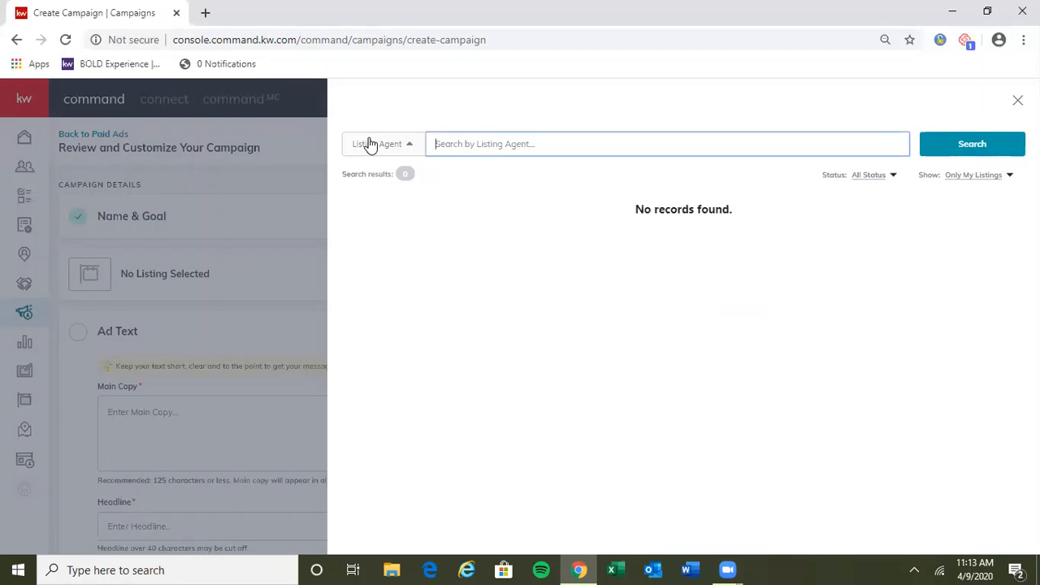
# Step: Switch the search type to Property Address, run it with no search text, and browse the listings
pyautogui.click(373, 143)
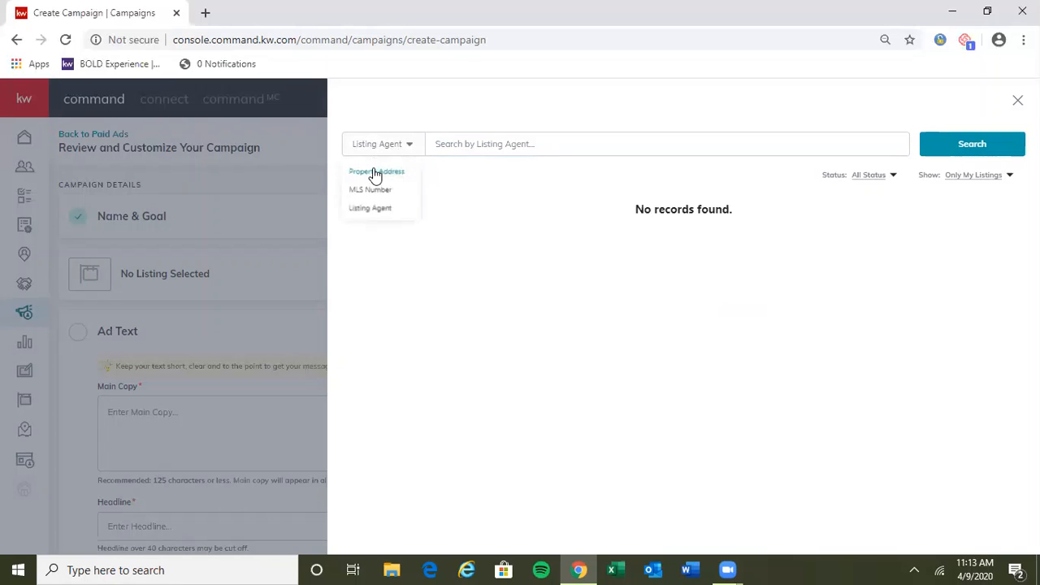
pyautogui.click(383, 173)
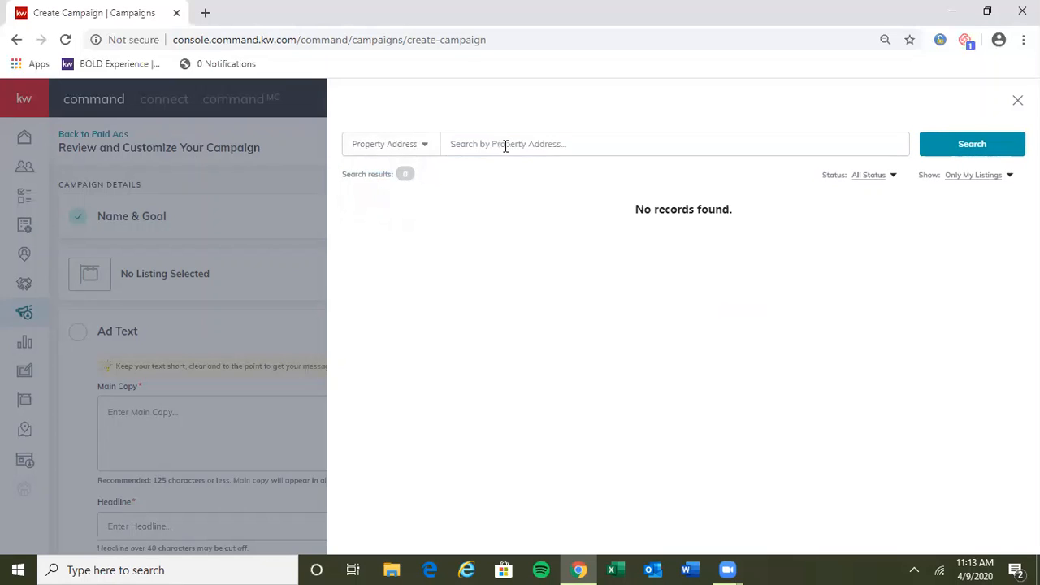
pyautogui.click(981, 149)
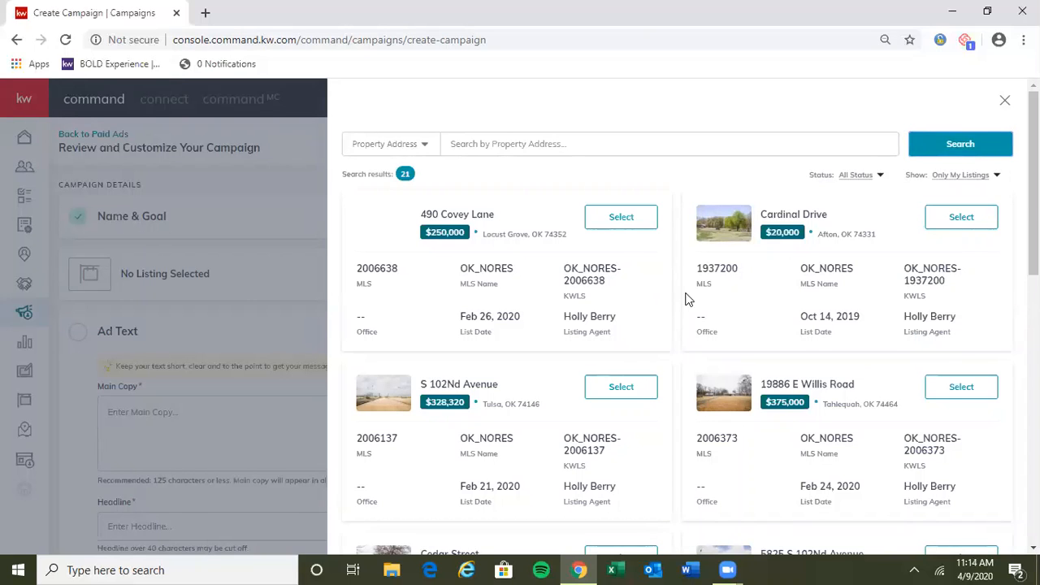
pyautogui.scroll(-4, 686, 298)
pyautogui.scroll(-3, 664, 322)
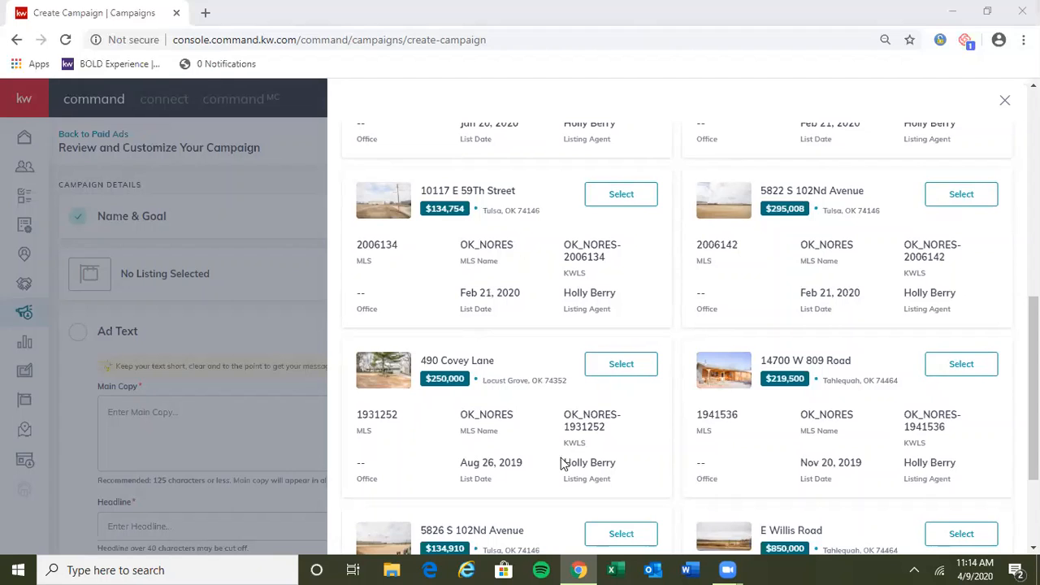
# Step: Choose the $250,000 listing in Locust Grove, OK, as the property to advertise and review the prefilled ad
pyautogui.click(633, 363)
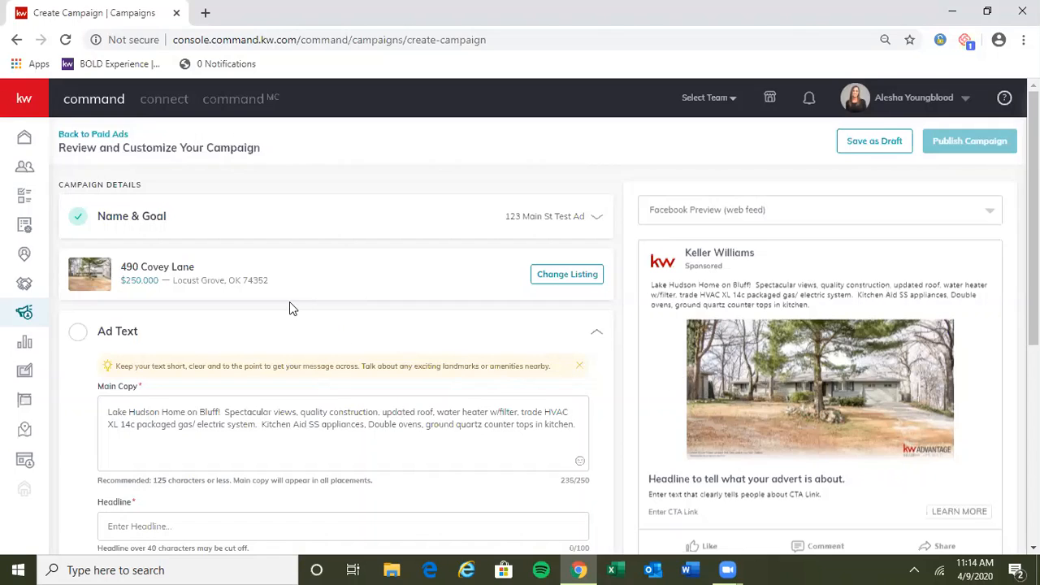
pyautogui.scroll(-1, 289, 303)
pyautogui.scroll(1, 292, 304)
pyautogui.scroll(-1, 688, 341)
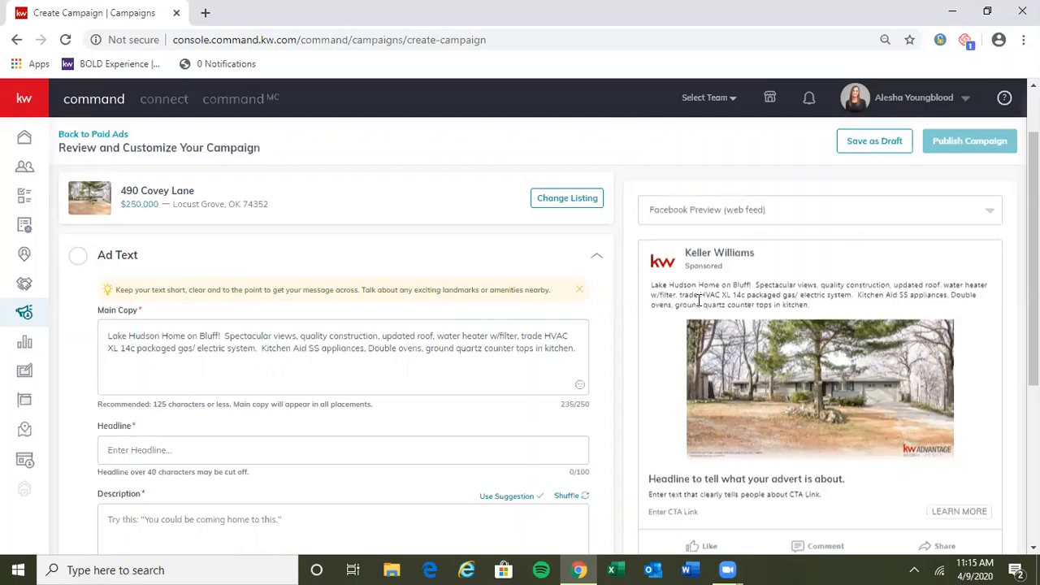
# Step: Preview the ad in the Facebook mobile format and return to the web feed preview
pyautogui.click(742, 212)
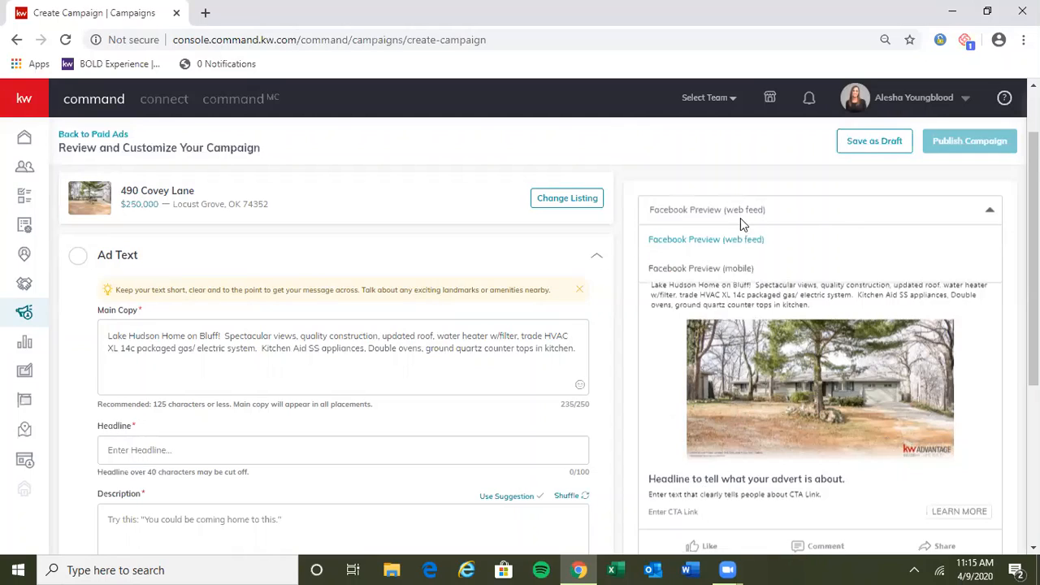
pyautogui.click(735, 270)
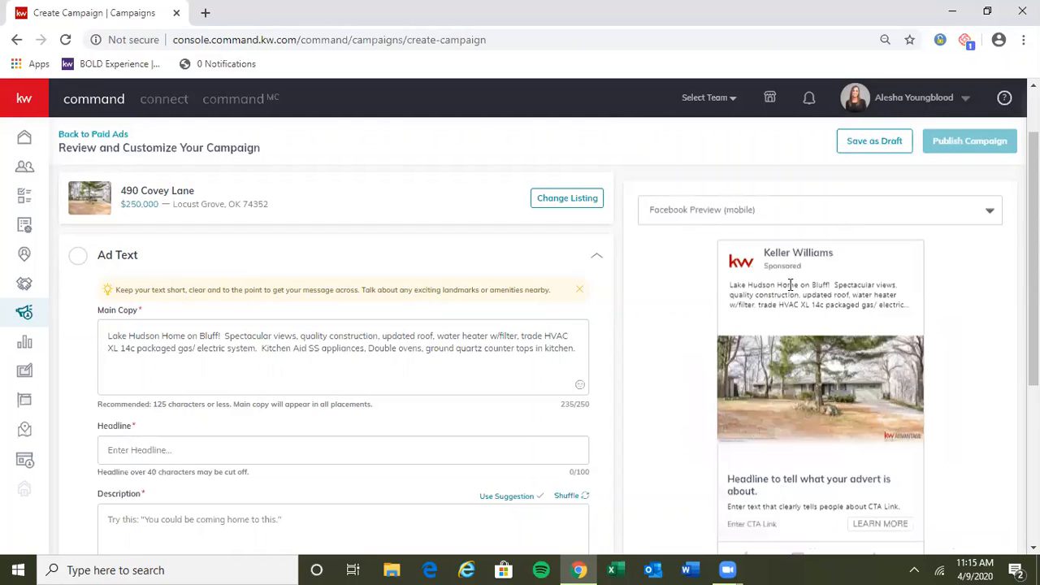
pyautogui.scroll(-1, 780, 341)
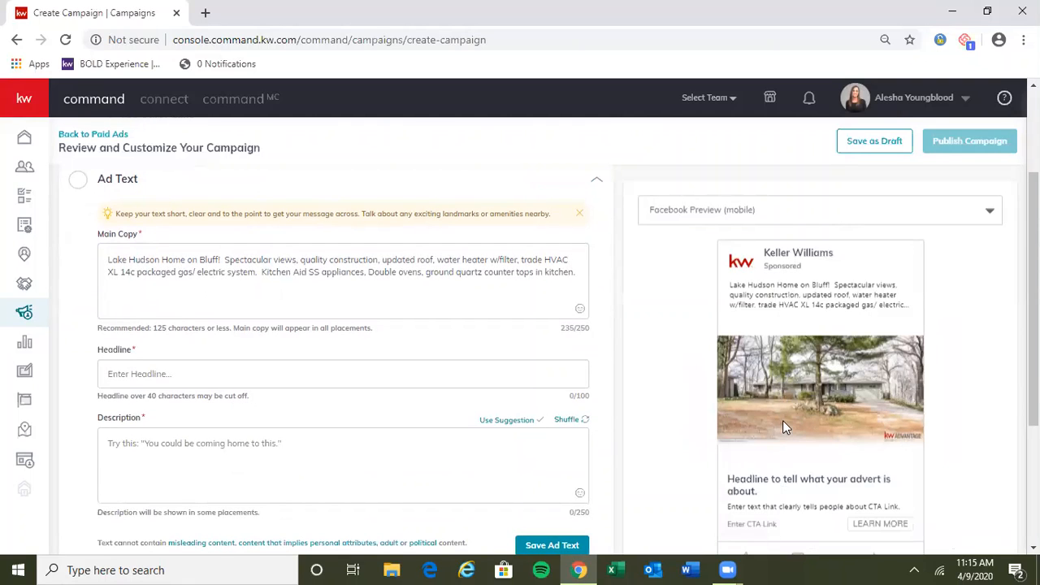
pyautogui.scroll(2, 365, 351)
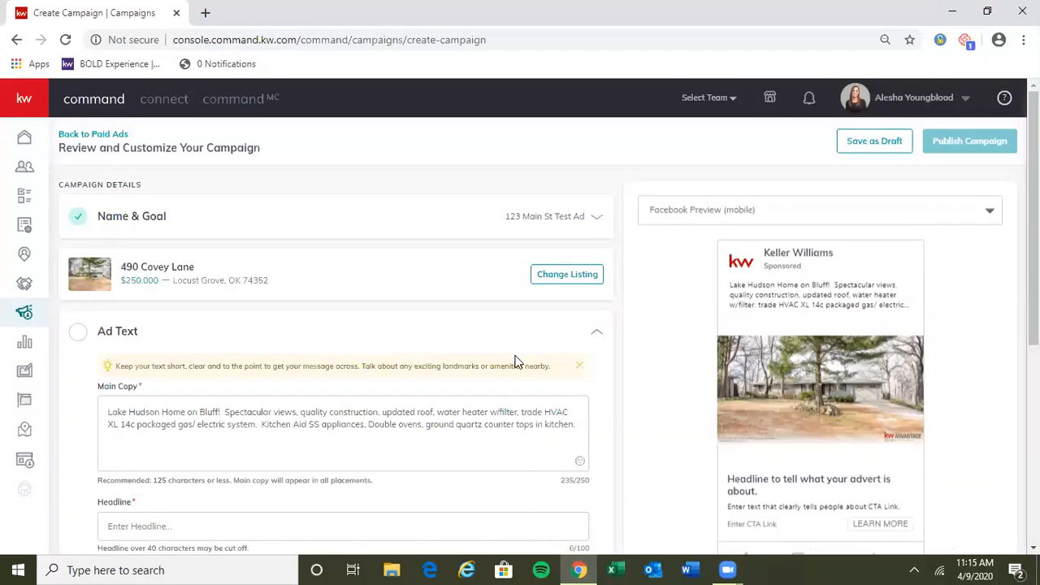
pyautogui.click(766, 210)
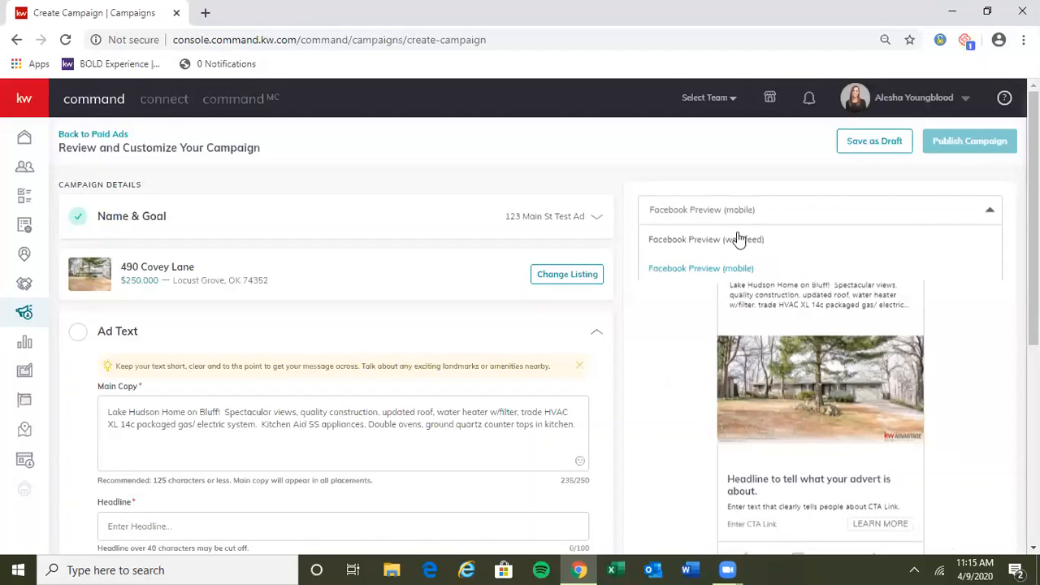
pyautogui.click(737, 239)
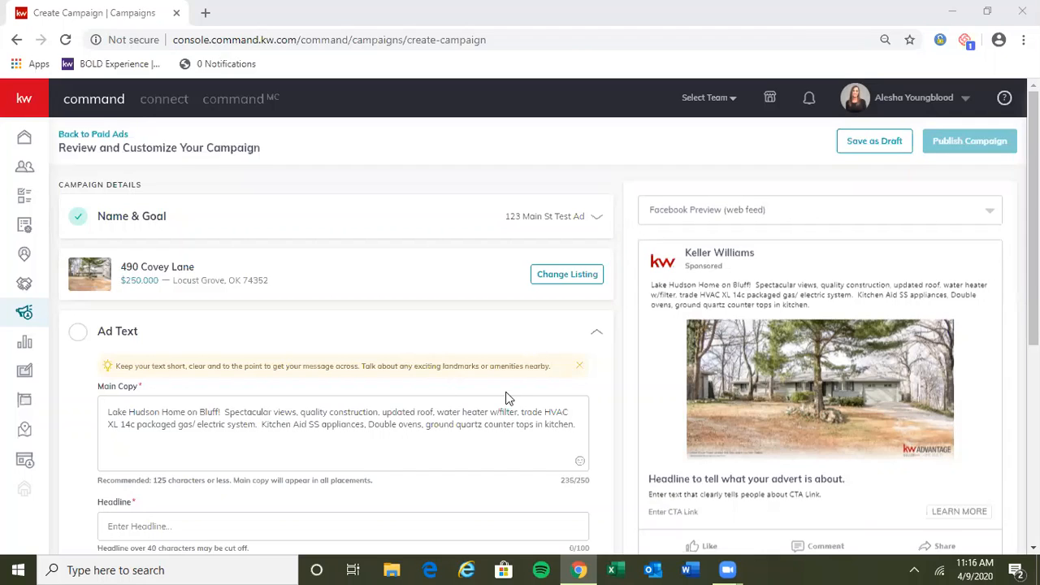
# Step: Reopen the Name & Goal section to check the campaign name and goal, and save the section
pyautogui.click(140, 222)
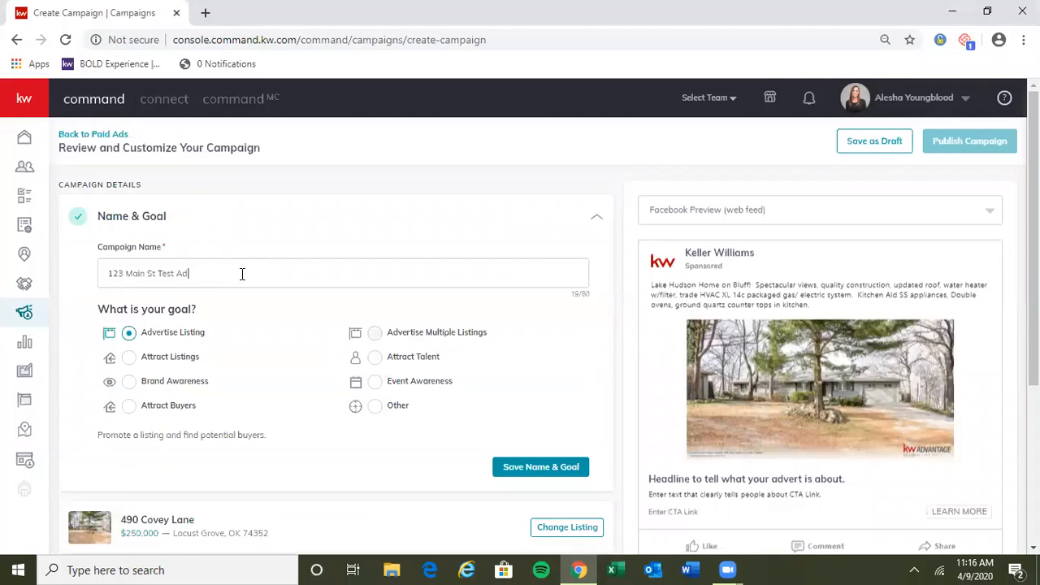
pyautogui.moveTo(219, 277); pyautogui.dragTo(98, 268)
pyautogui.click(208, 267)
pyautogui.click(536, 467)
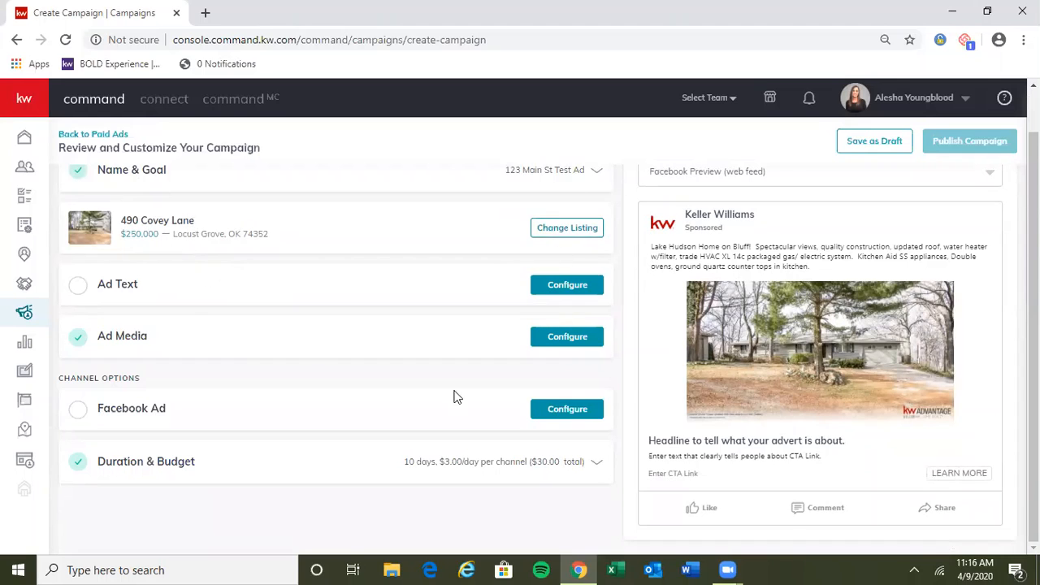
# Step: Open the Ad Text section and examine the main copy, its appearance in the preview and its character count
pyautogui.click(127, 288)
pyautogui.scroll(-1, 221, 335)
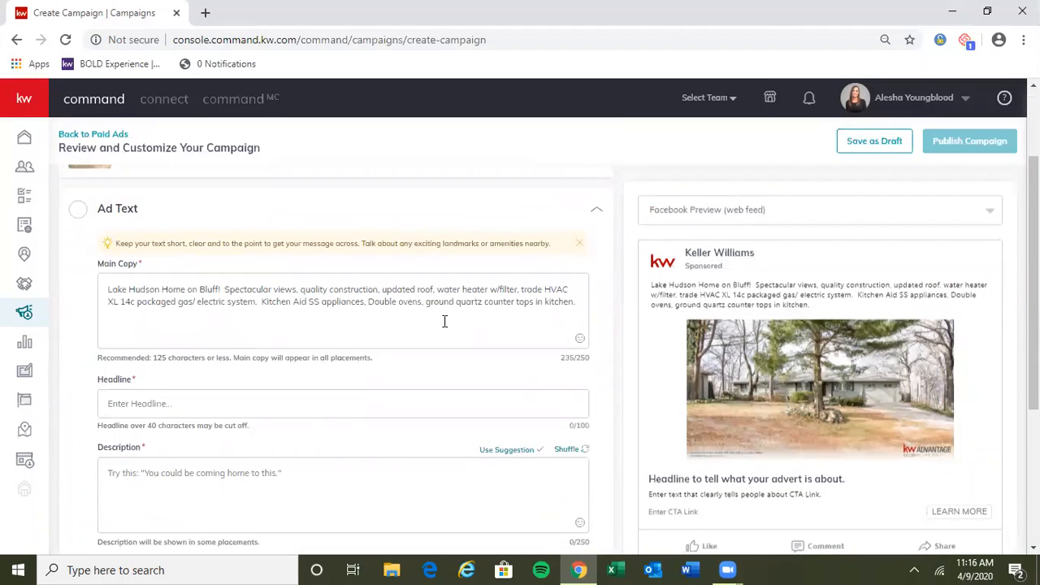
pyautogui.moveTo(575, 303)
pyautogui.mouseDown()
pyautogui.moveTo(104, 292)
pyautogui.moveTo(587, 318)
pyautogui.mouseUp()
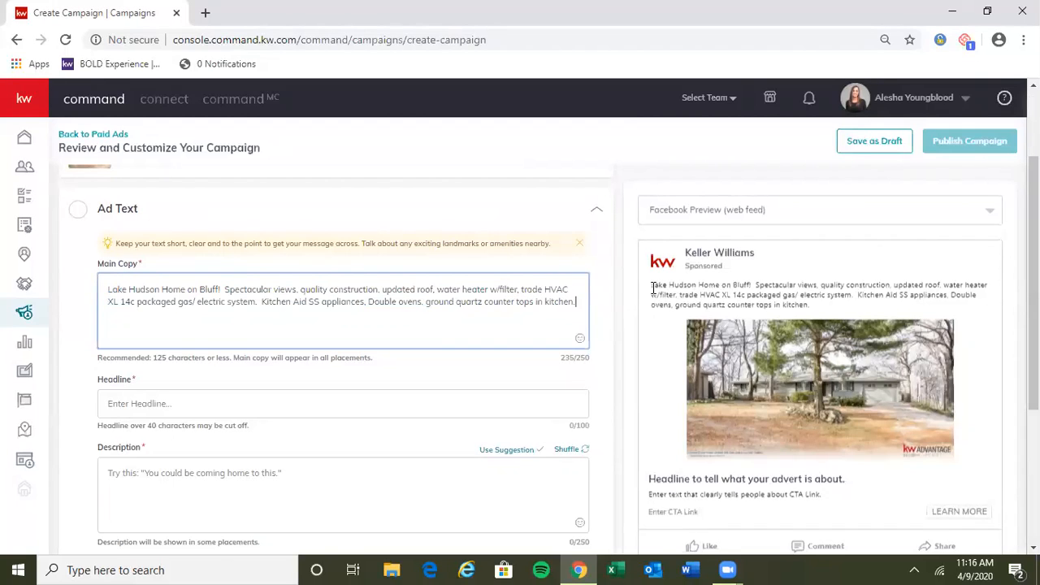
pyautogui.moveTo(652, 288); pyautogui.dragTo(652, 315)
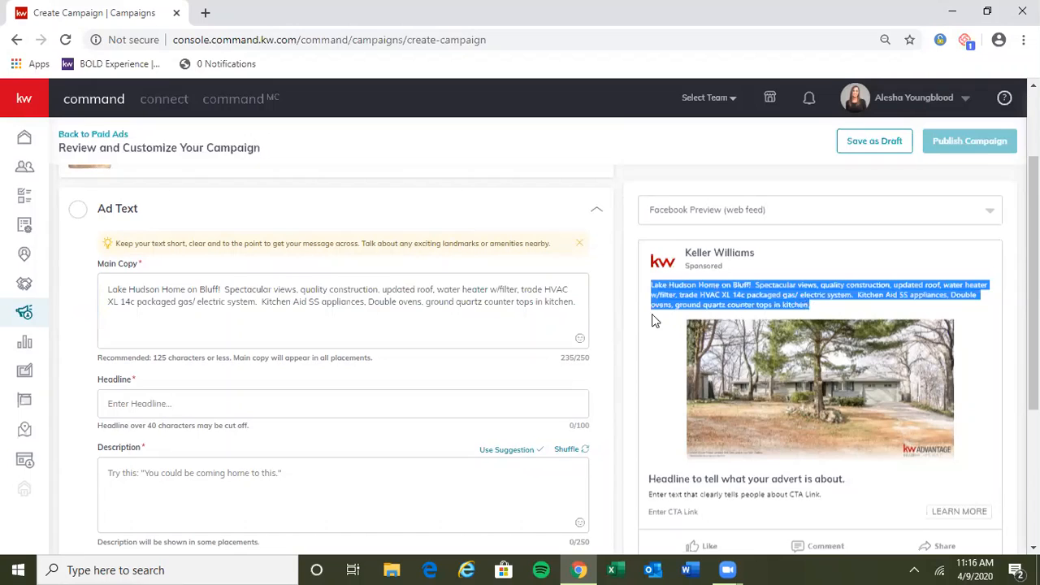
pyautogui.click(582, 304)
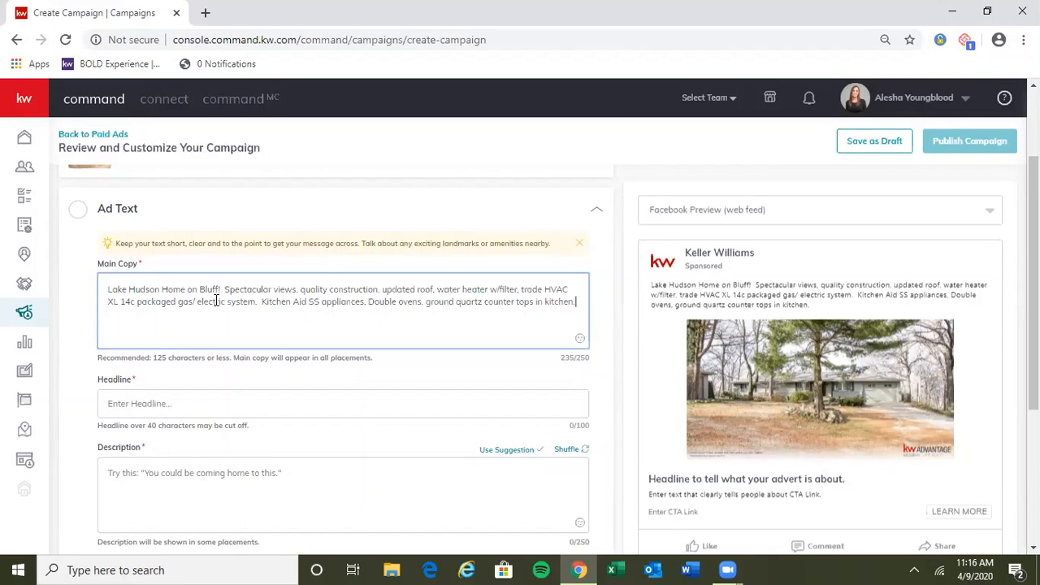
pyautogui.tripleClick(587, 357)
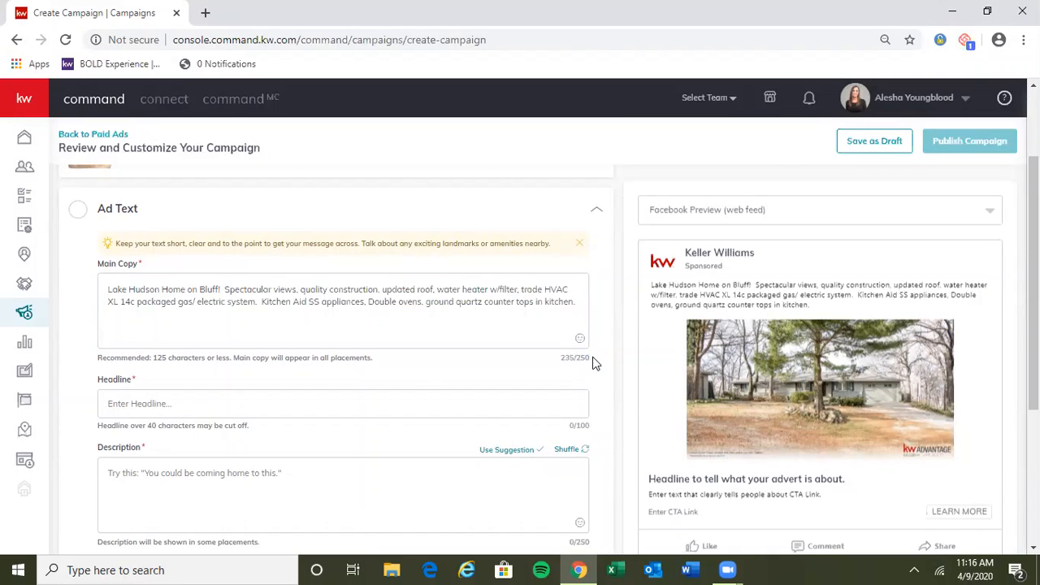
pyautogui.tripleClick(592, 359)
pyautogui.click(589, 363)
pyautogui.scroll(-1, 397, 340)
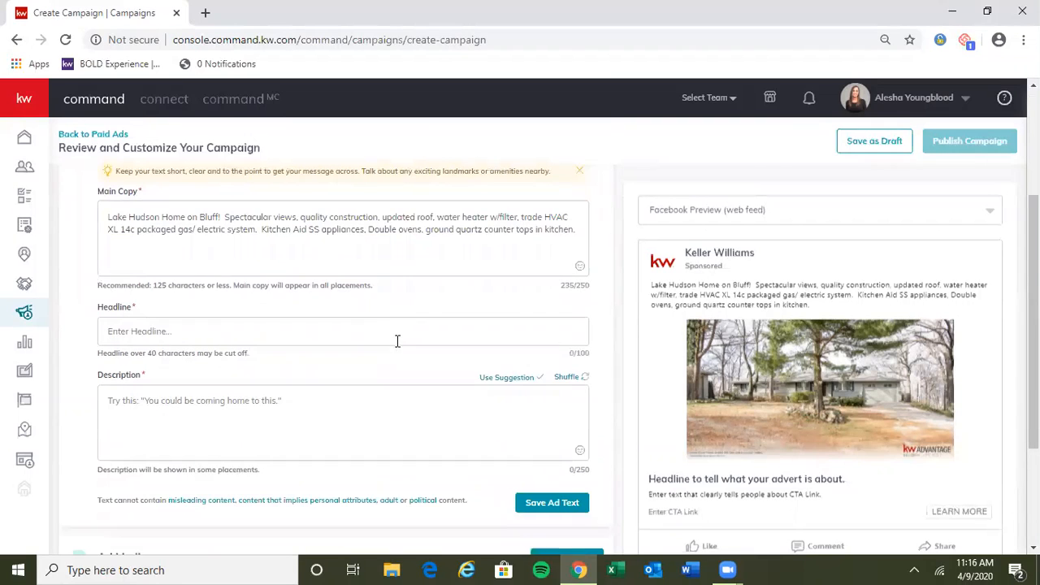
# Step: Enter "Test for Headline Text" as the ad headline
pyautogui.click(220, 328)
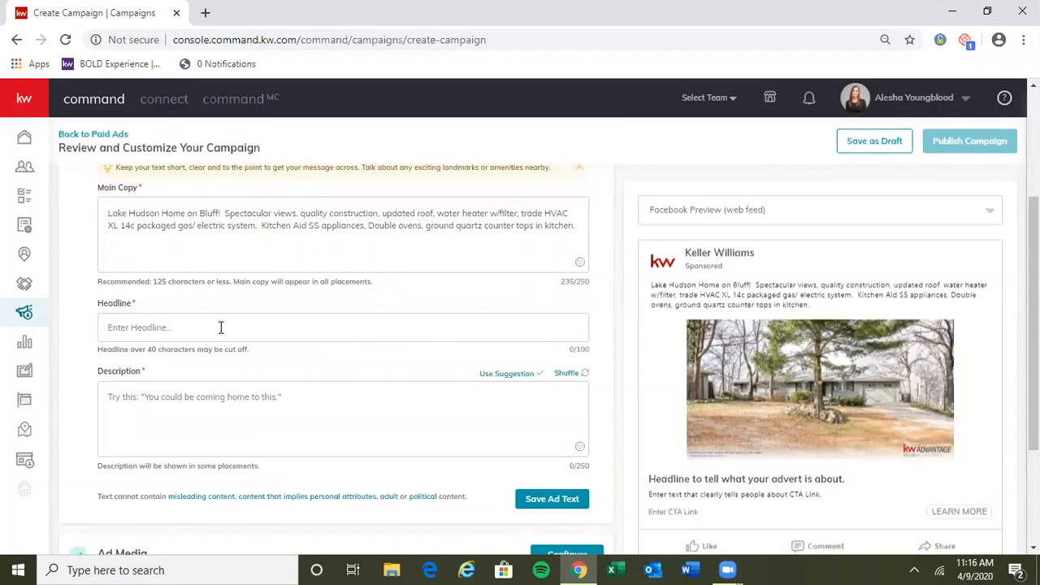
pyautogui.write('Test')
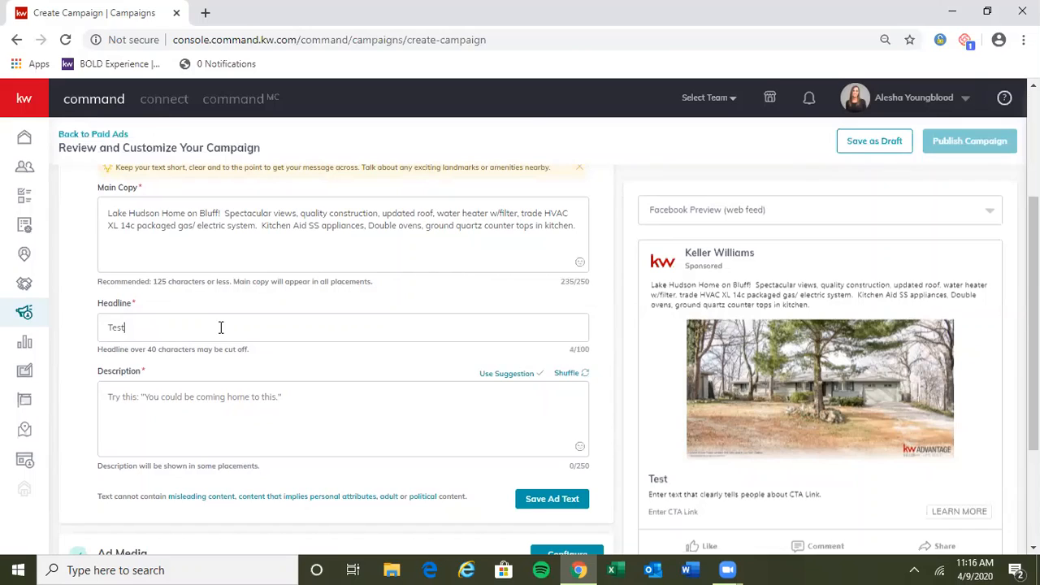
pyautogui.write(' for Headlin')
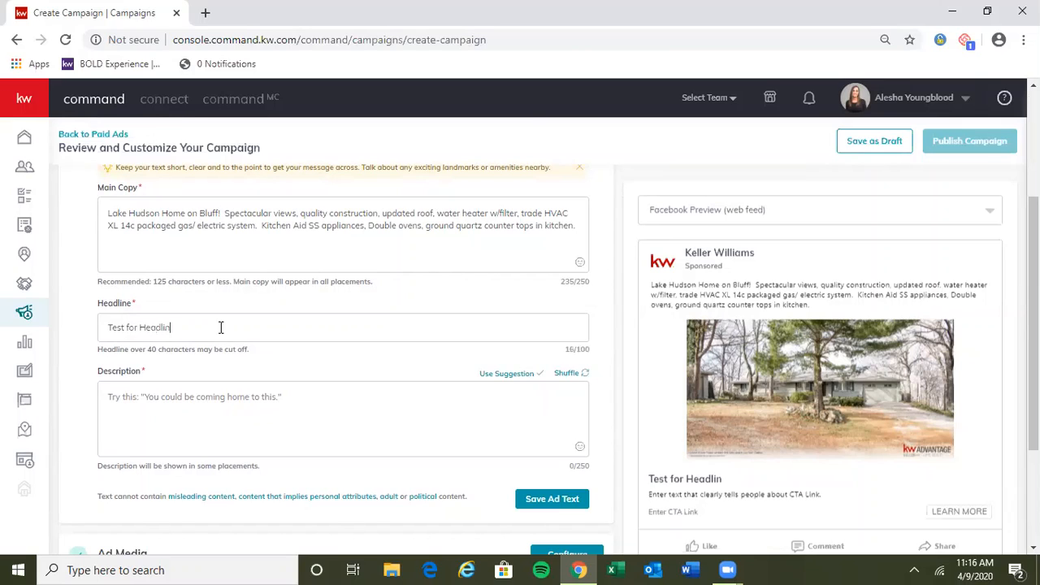
pyautogui.write('e Text')
pyautogui.doubleClick(247, 326)
pyautogui.moveTo(160, 321); pyautogui.dragTo(102, 324)
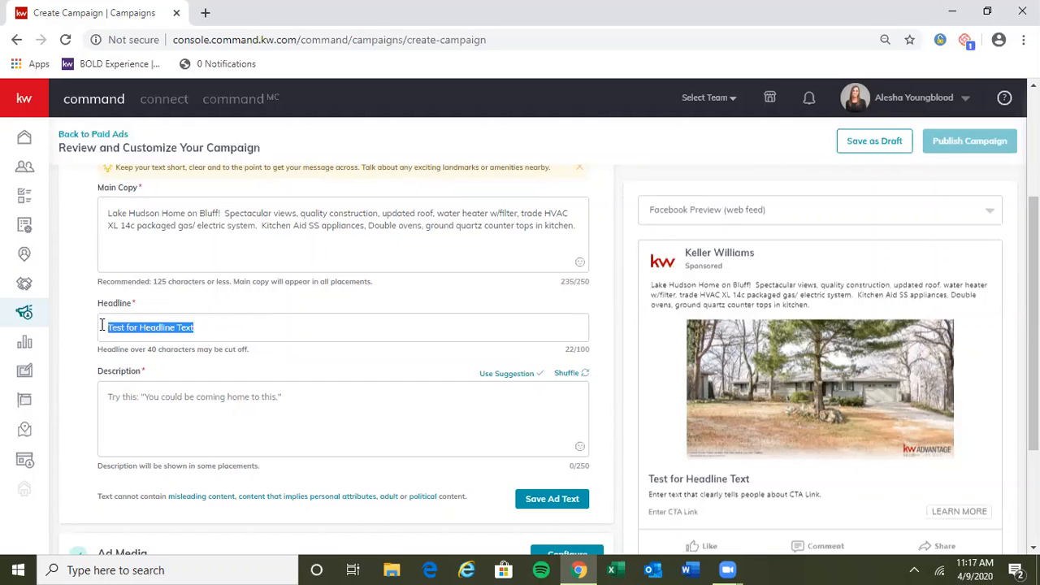
pyautogui.click(260, 328)
pyautogui.moveTo(260, 329); pyautogui.dragTo(276, 360)
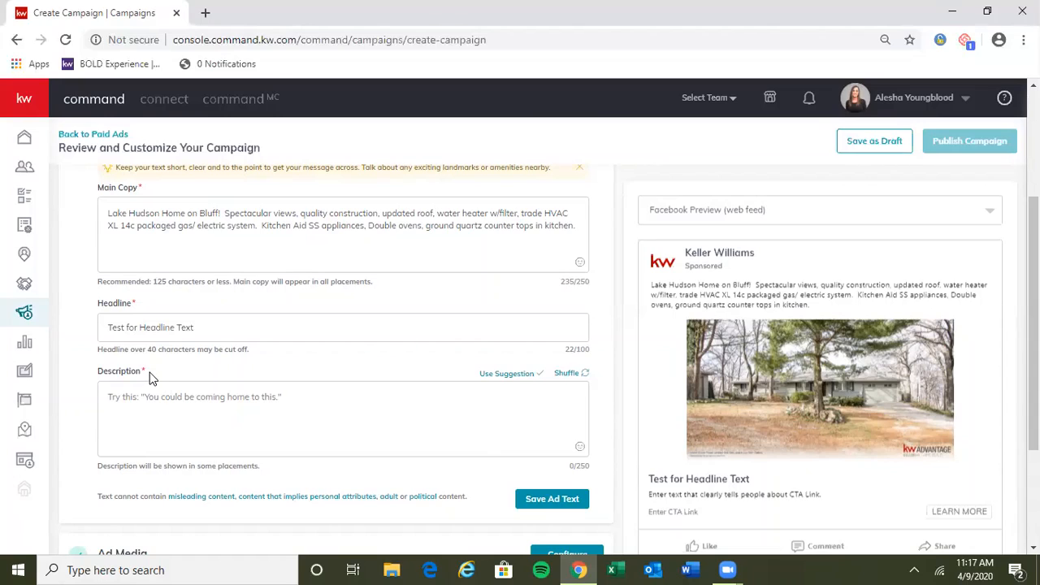
# Step: Apply the suggested description "You could be coming home to this." and save the ad text
pyautogui.moveTo(148, 375); pyautogui.dragTo(100, 371)
pyautogui.click(184, 370)
pyautogui.click(505, 376)
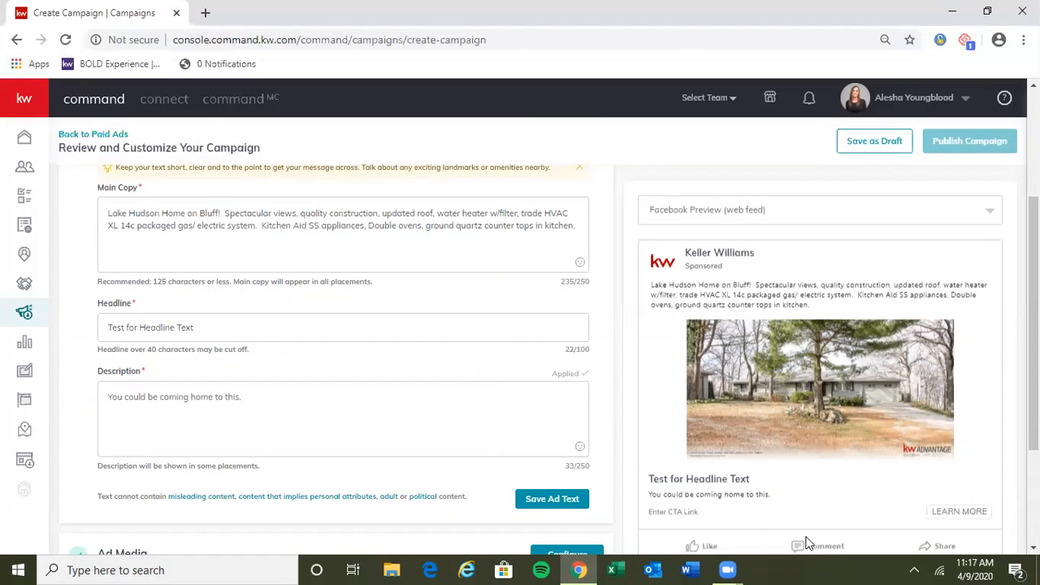
pyautogui.moveTo(767, 494); pyautogui.dragTo(649, 494)
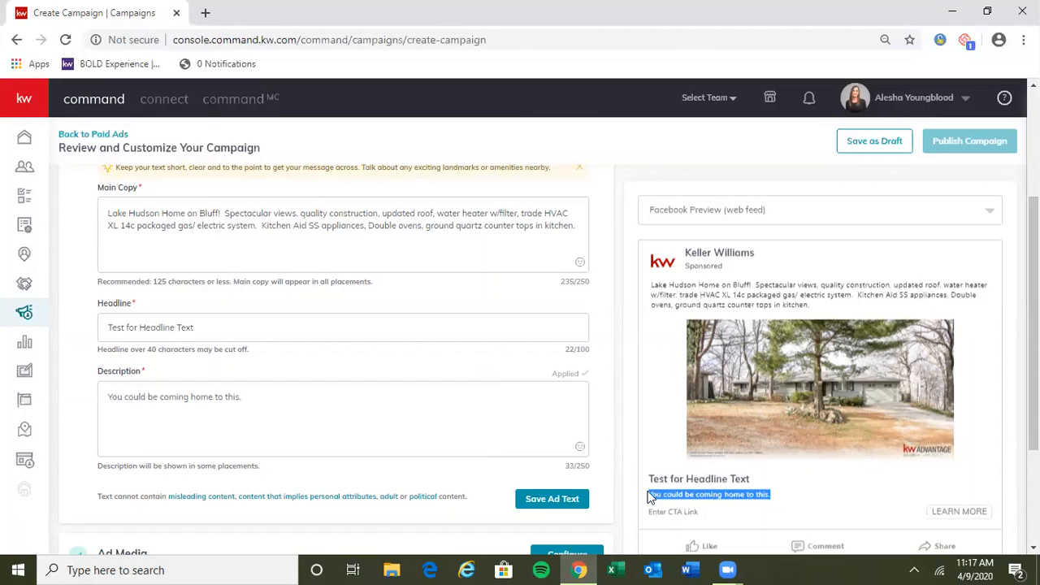
pyautogui.click(317, 412)
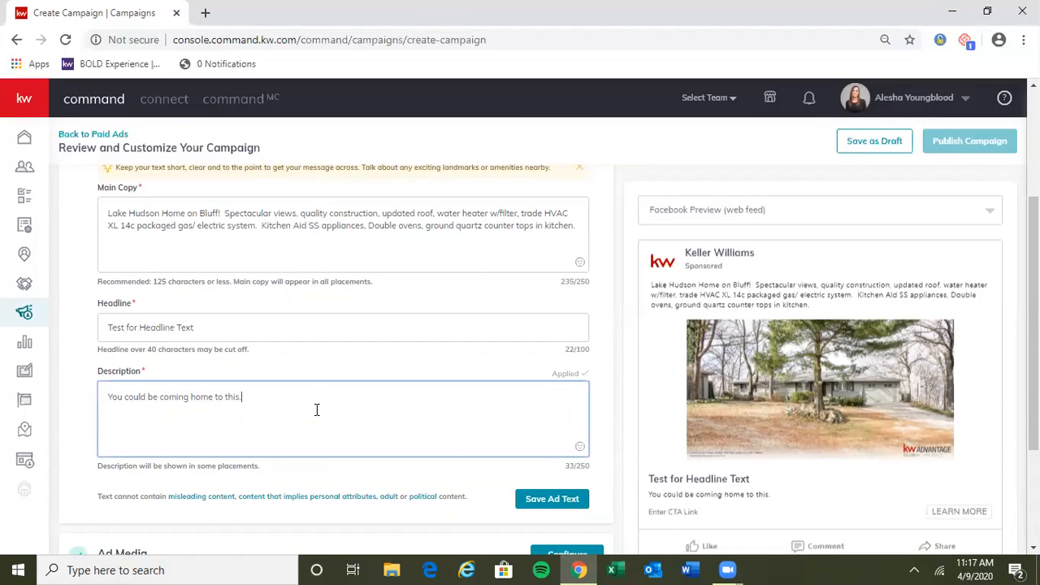
pyautogui.scroll(-1, 326, 408)
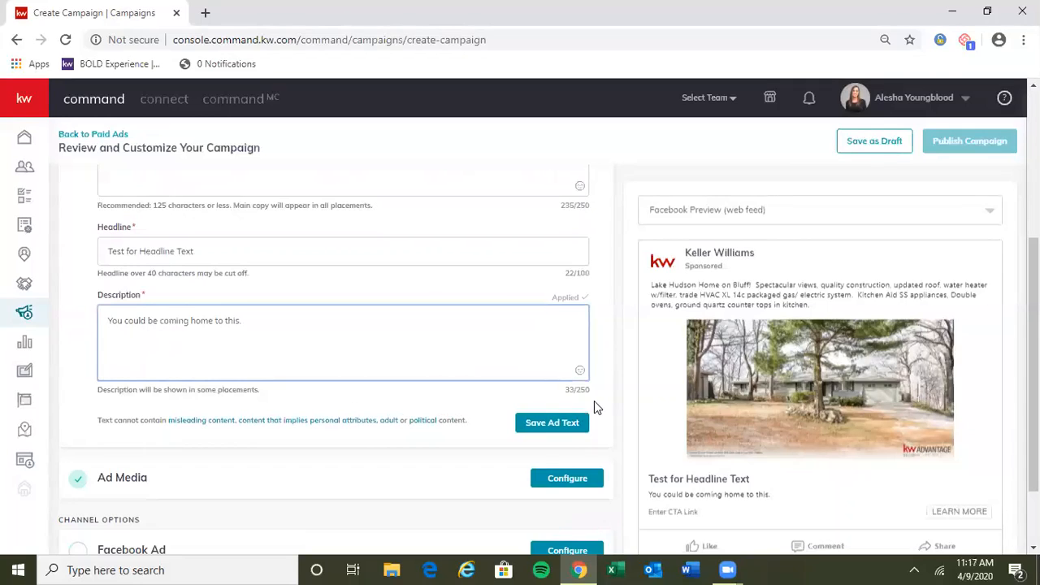
pyautogui.moveTo(600, 390)
pyautogui.mouseDown()
pyautogui.moveTo(573, 389)
pyautogui.moveTo(591, 396)
pyautogui.mouseUp()
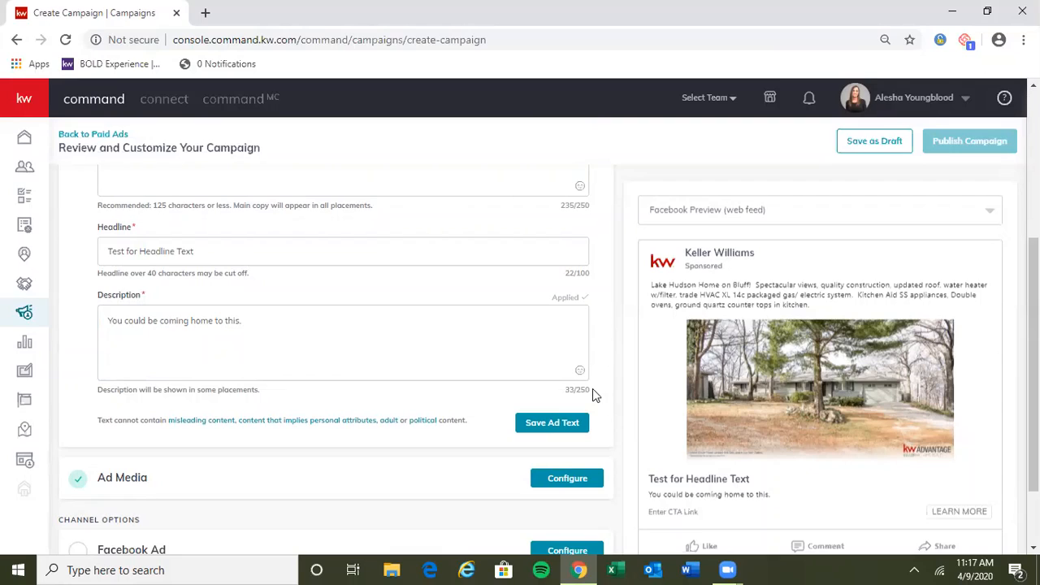
pyautogui.click(289, 320)
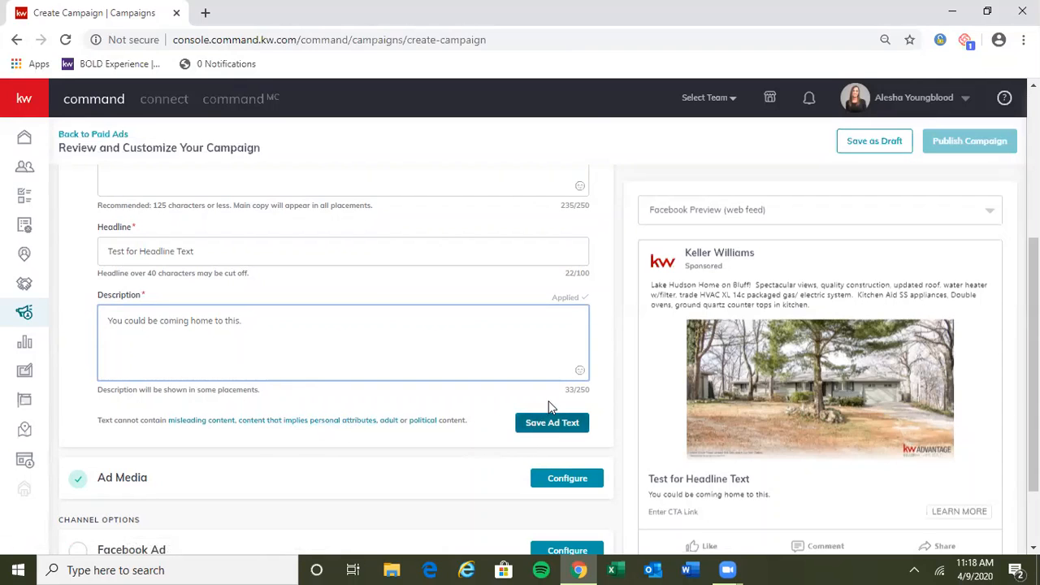
pyautogui.click(553, 423)
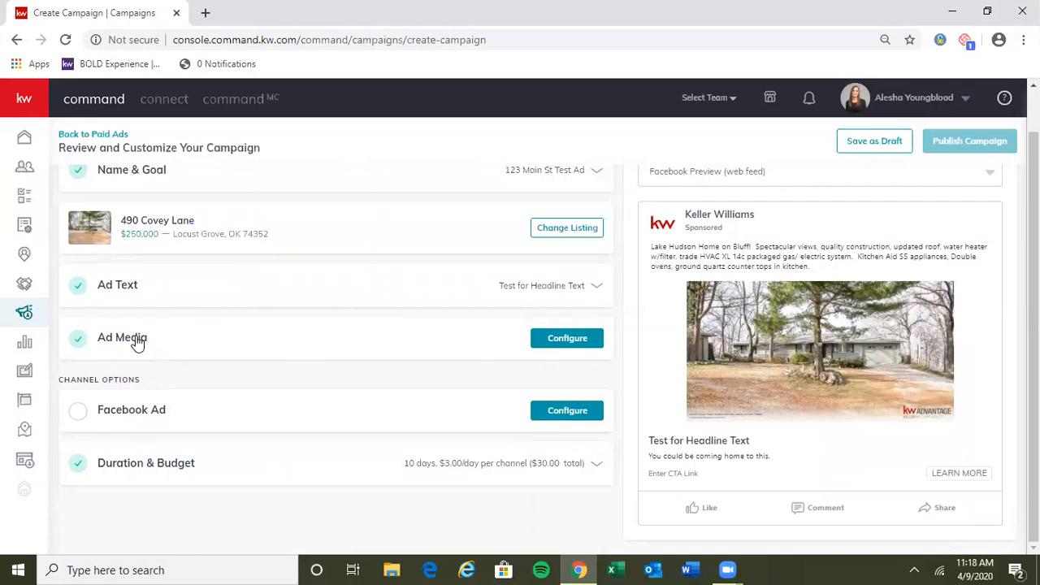
# Step: Add the listing's bedroom photo to the ad media, with the Wide (1.91:1) crop moved down to the photo's lower edge
pyautogui.click(137, 340)
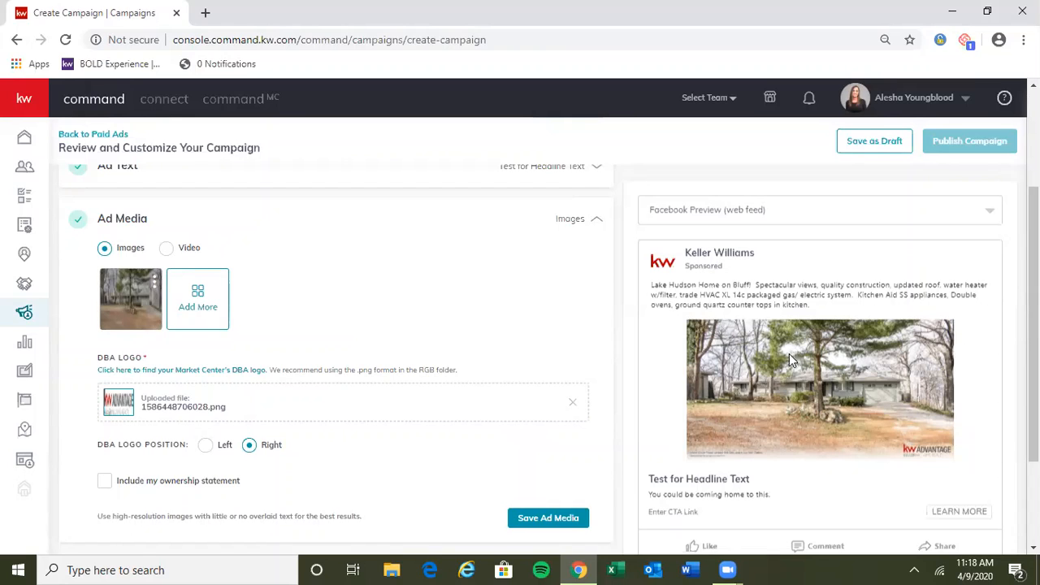
pyautogui.click(197, 297)
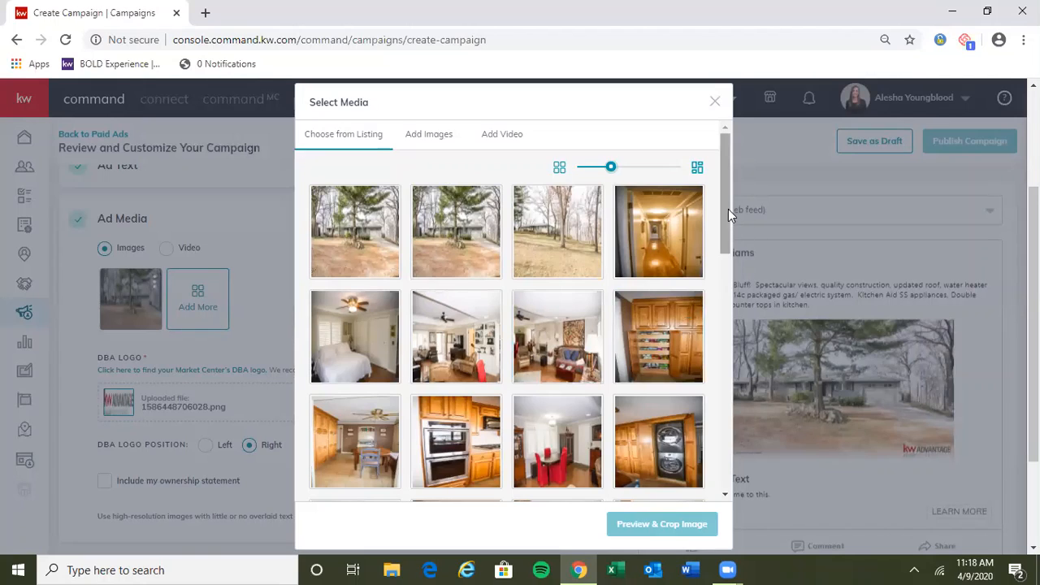
pyautogui.moveTo(728, 209); pyautogui.dragTo(724, 225)
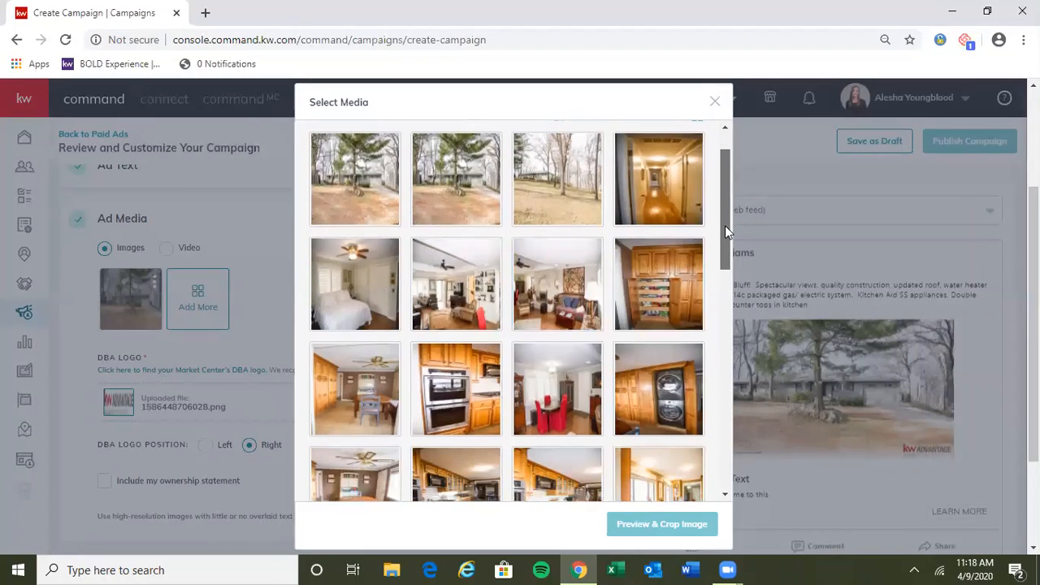
pyautogui.click(351, 277)
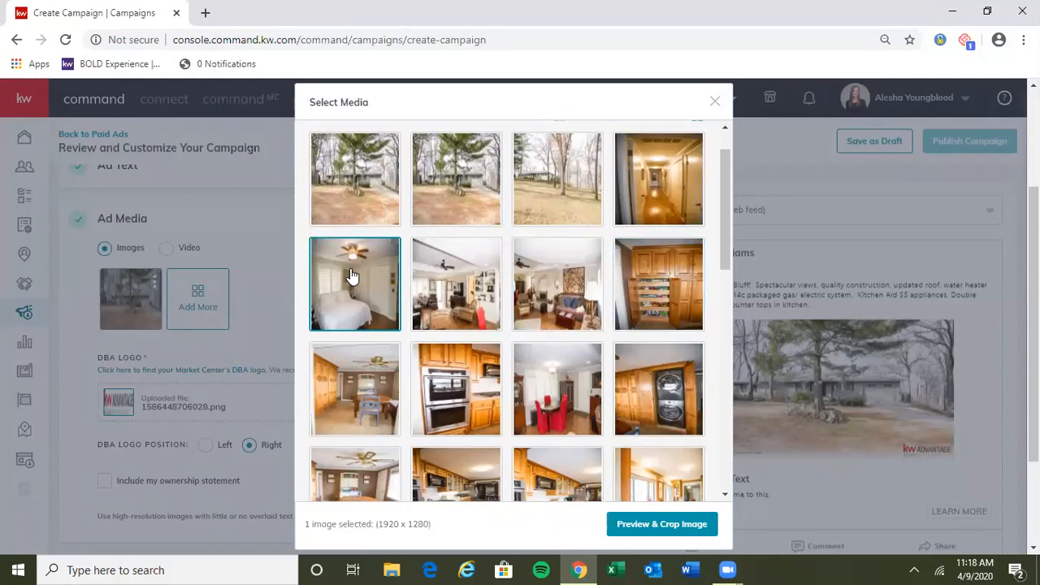
pyautogui.click(672, 524)
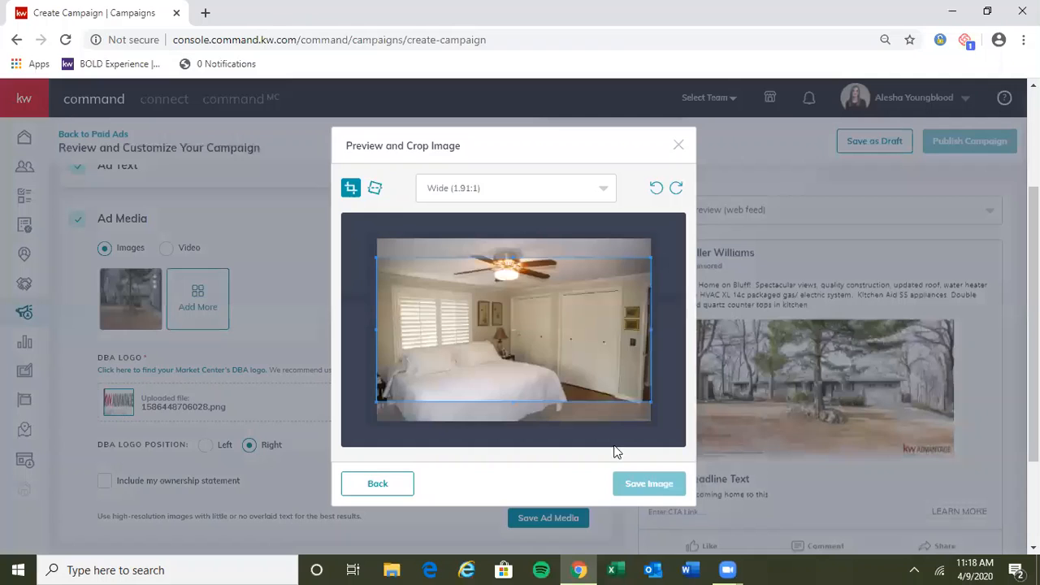
pyautogui.moveTo(558, 345); pyautogui.dragTo(525, 404)
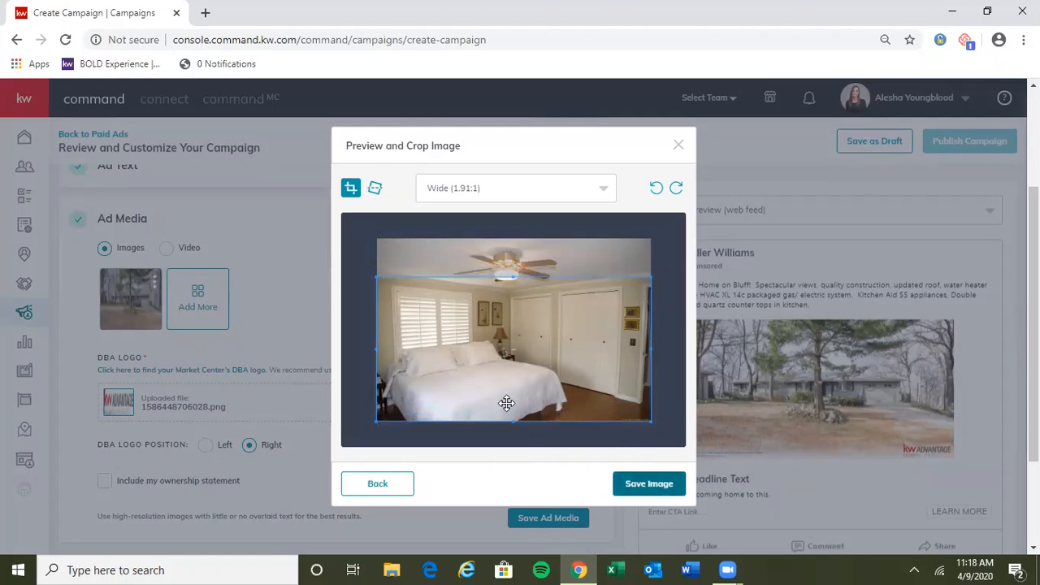
pyautogui.moveTo(529, 372); pyautogui.dragTo(529, 395)
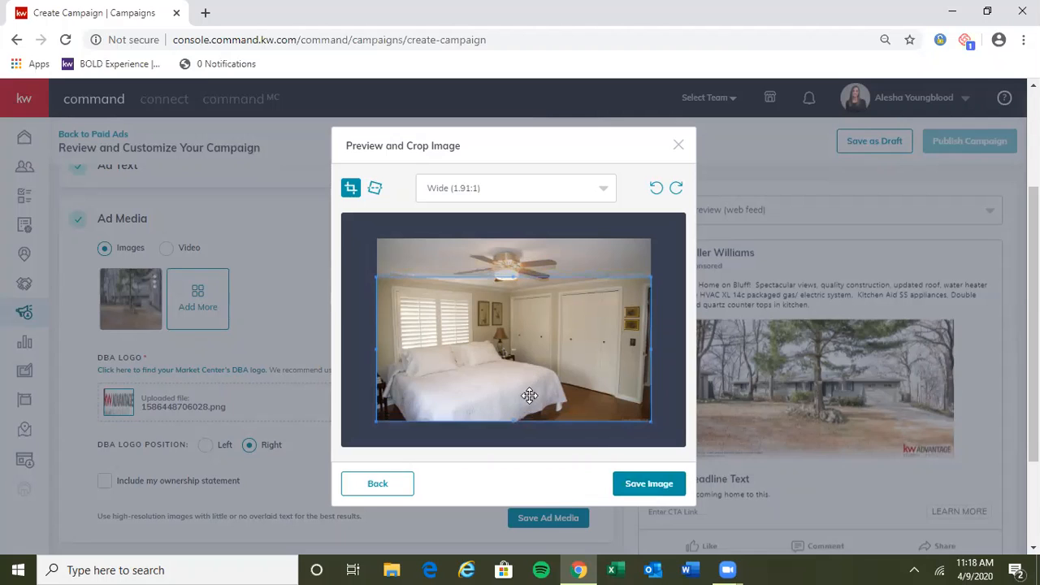
pyautogui.click(642, 485)
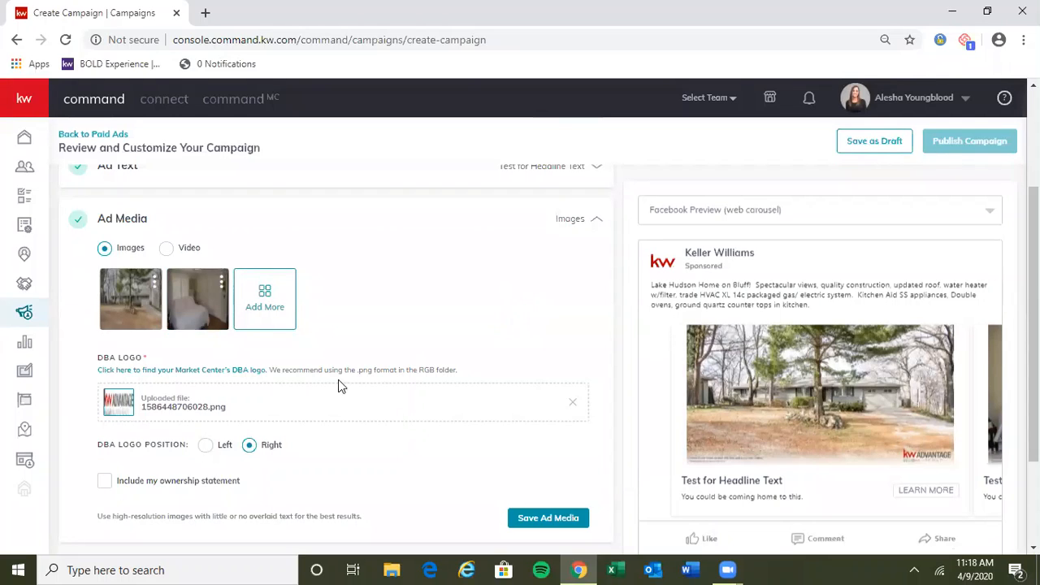
# Step: Add the listing's lake-view photo with the wooden fence to the ad media, with the Wide (1.91:1) crop moved down to the photo's lower edge
pyautogui.click(266, 297)
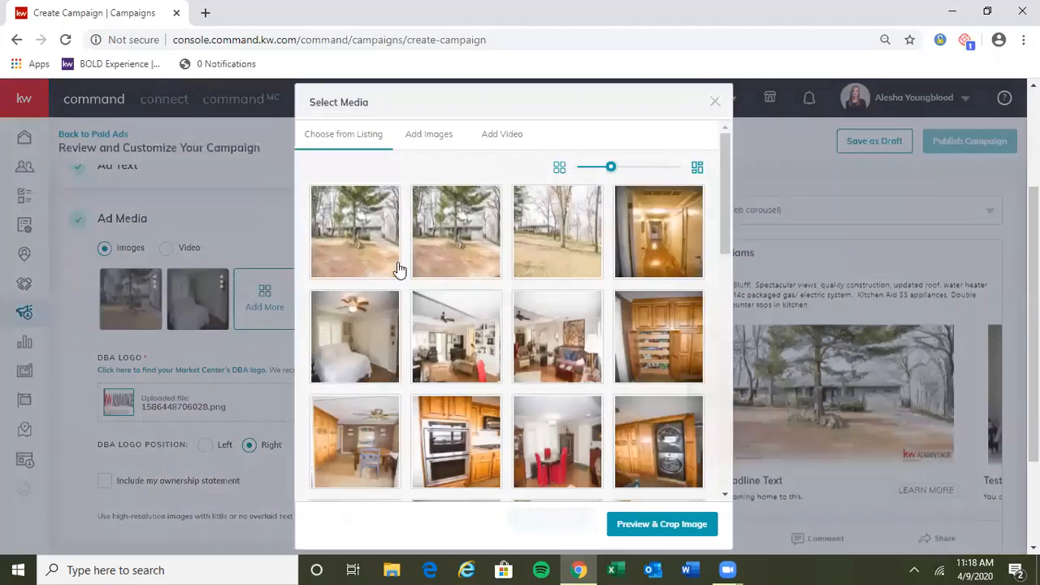
pyautogui.moveTo(725, 205); pyautogui.dragTo(721, 458)
pyautogui.click(476, 353)
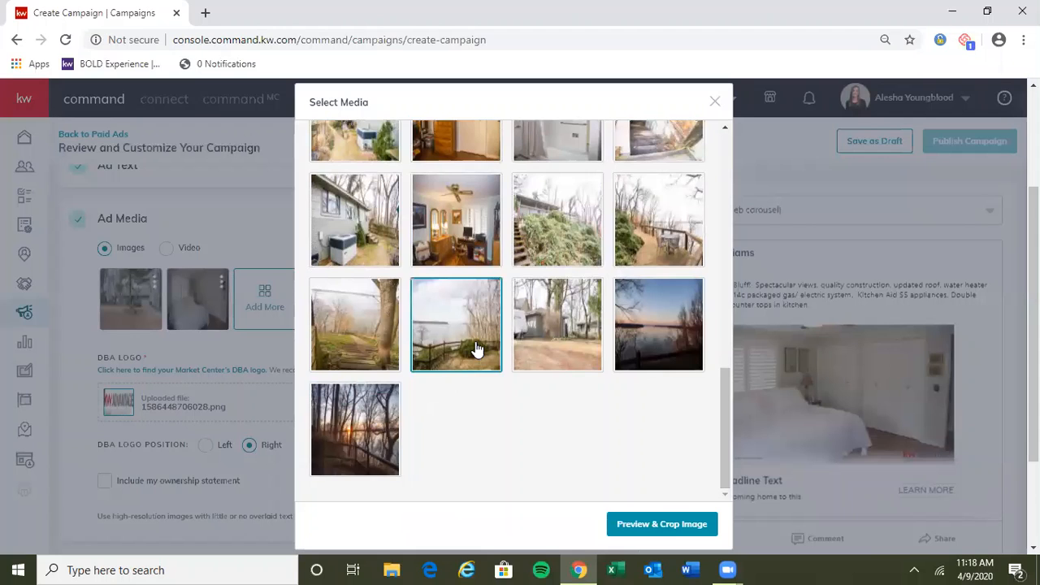
pyautogui.click(658, 523)
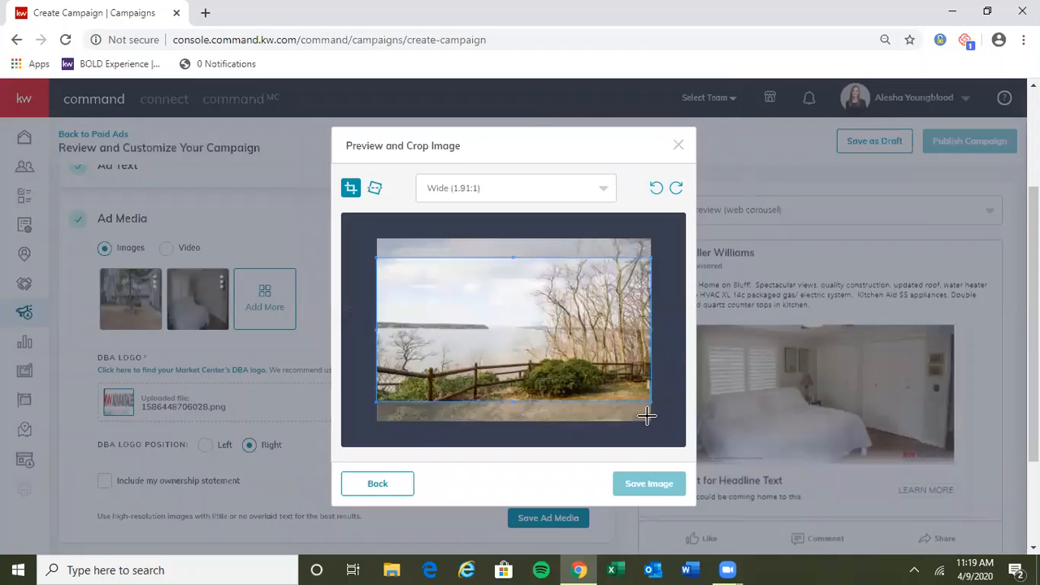
pyautogui.moveTo(596, 379); pyautogui.dragTo(596, 398)
pyautogui.click(626, 487)
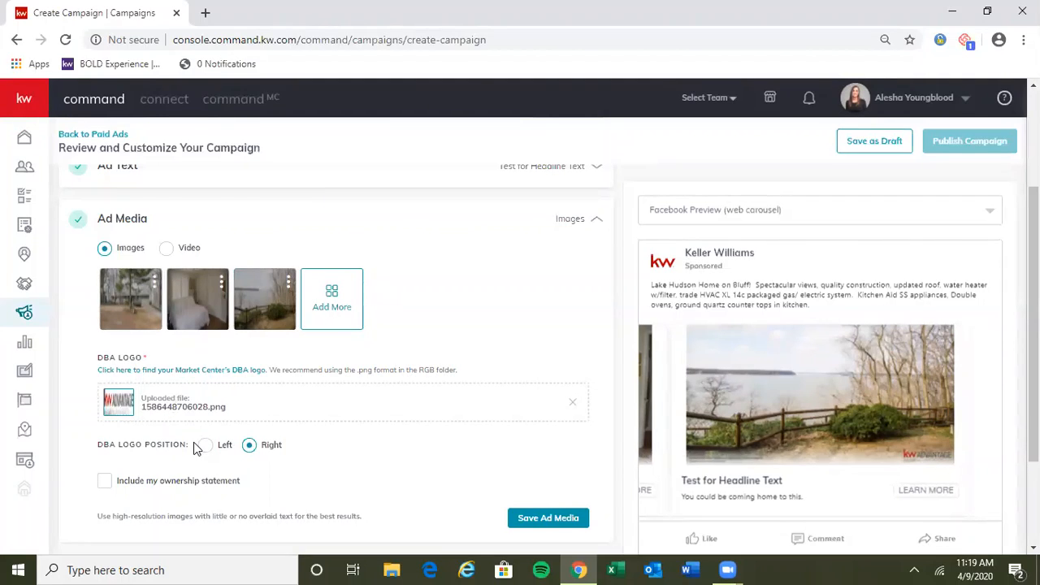
# Step: Set the DBA logo position to Left and check its placement on each photo in the carousel preview
pyautogui.moveTo(234, 444)
pyautogui.mouseDown()
pyautogui.moveTo(97, 454)
pyautogui.moveTo(244, 449)
pyautogui.mouseUp()
pyautogui.click(205, 444)
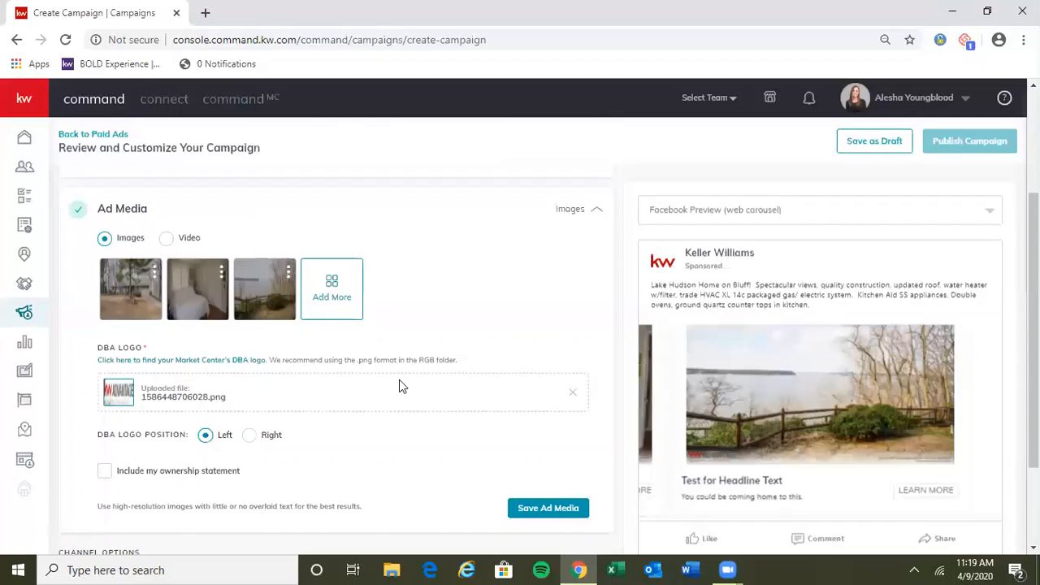
pyautogui.scroll(-1, 399, 380)
pyautogui.scroll(1, 398, 380)
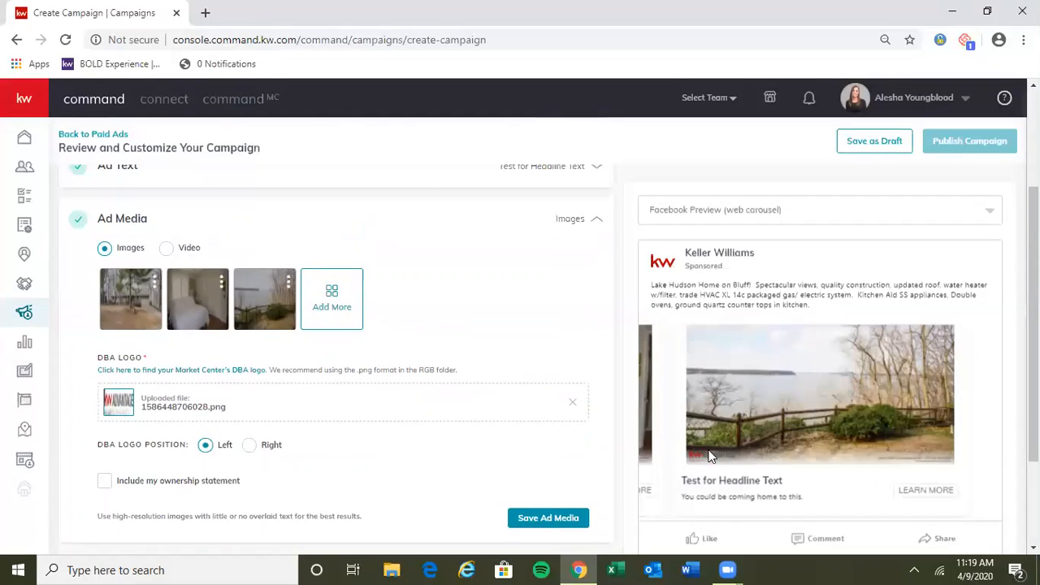
pyautogui.moveTo(705, 411); pyautogui.dragTo(841, 406)
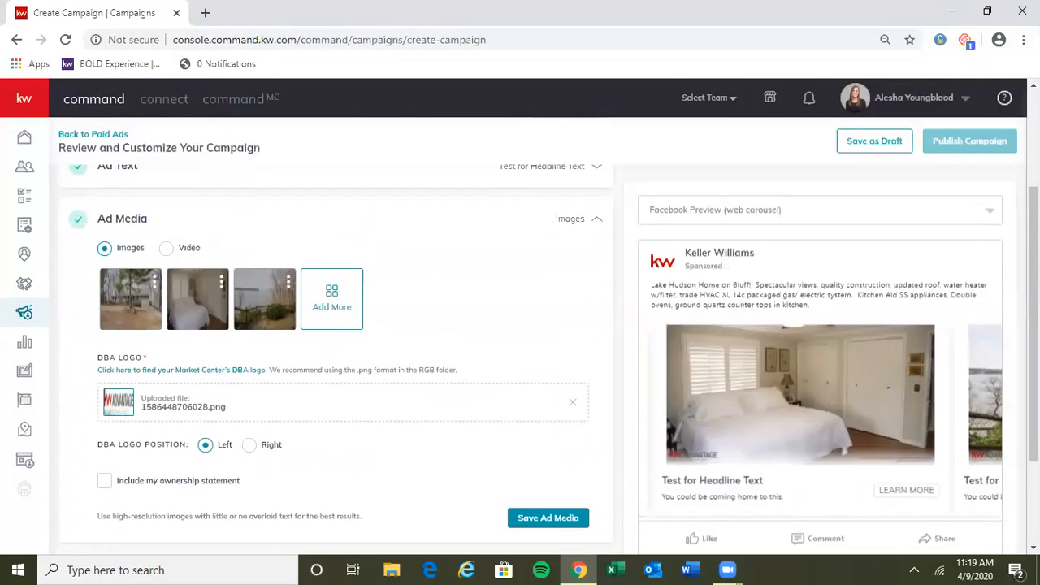
pyautogui.moveTo(671, 401); pyautogui.dragTo(839, 402)
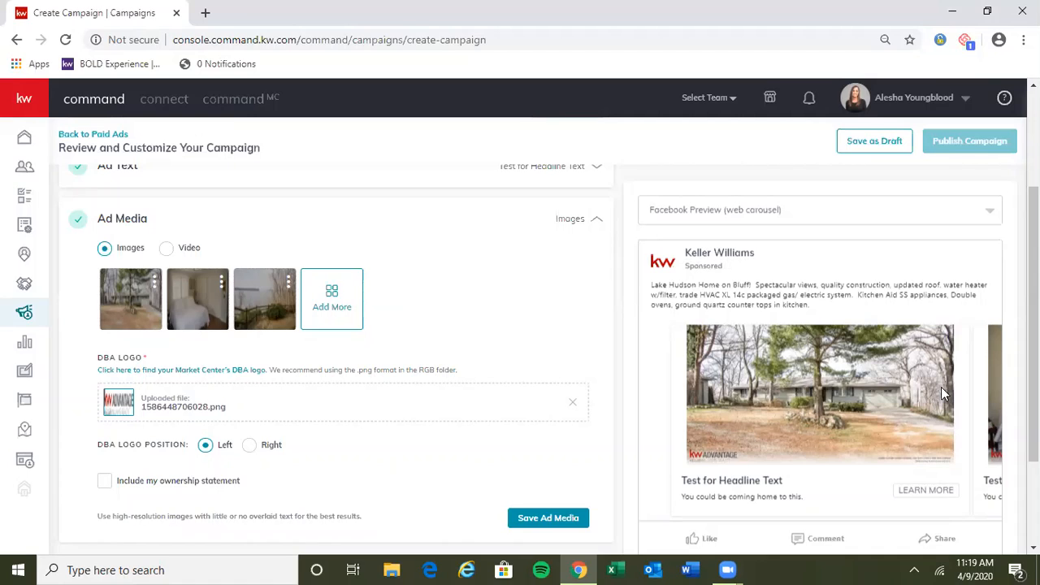
pyautogui.moveTo(941, 386); pyautogui.dragTo(804, 382)
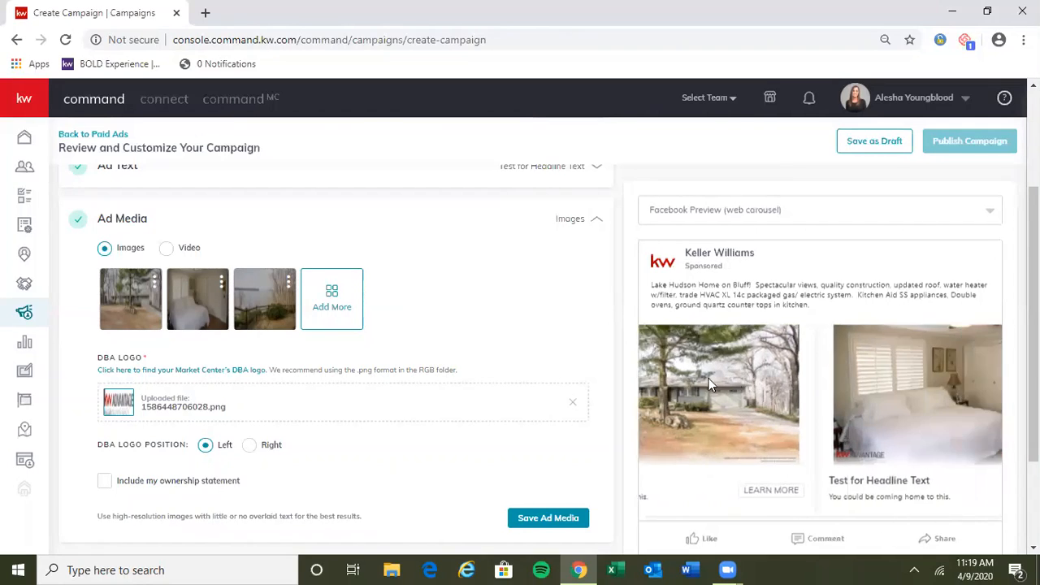
pyautogui.moveTo(924, 376); pyautogui.dragTo(686, 369)
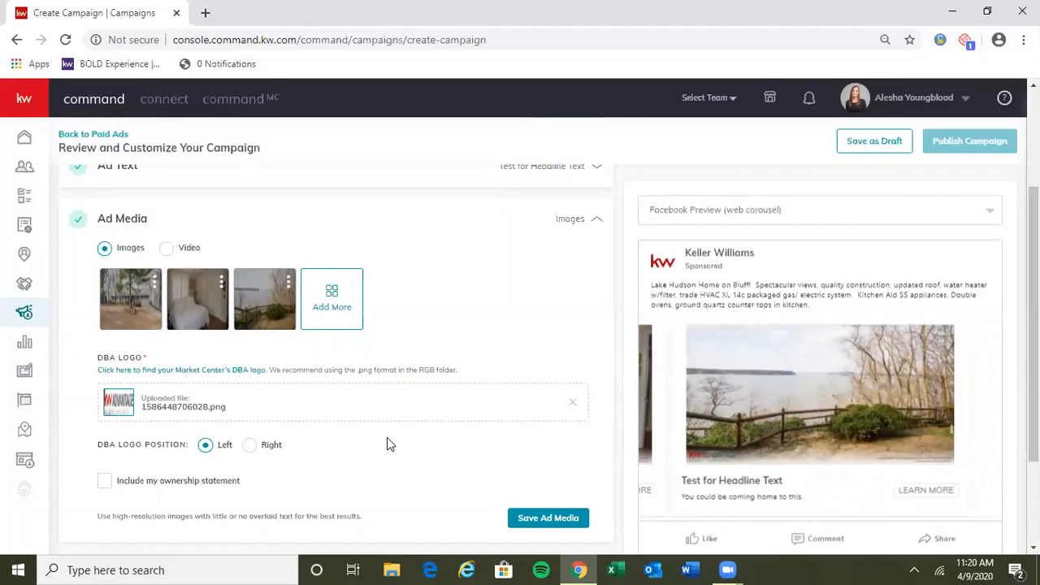
# Step: Include and apply the ownership statement "Each office is independently owned and operated." and save the ad media
pyautogui.scroll(-1, 386, 439)
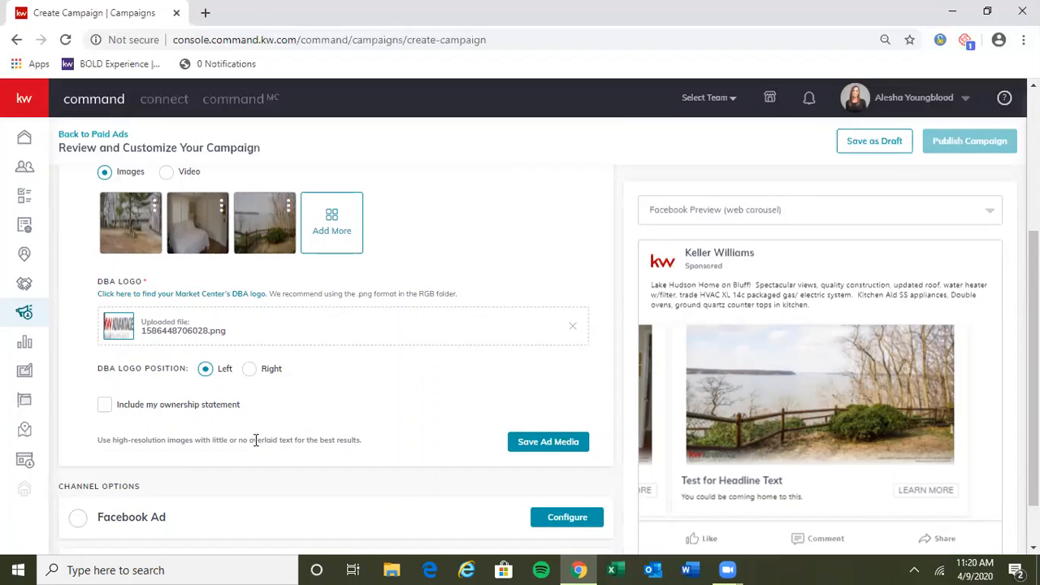
pyautogui.click(101, 406)
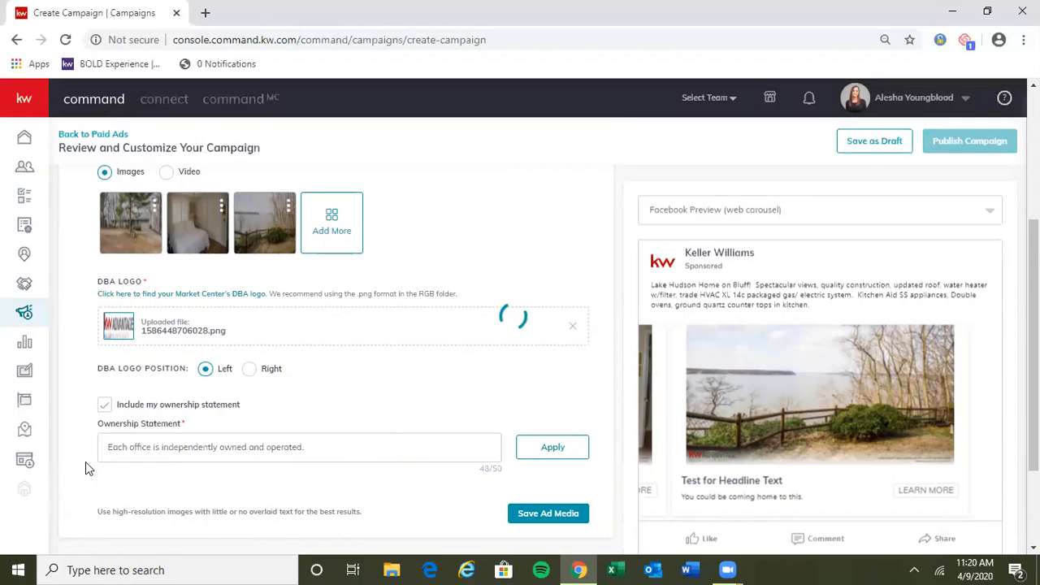
pyautogui.click(558, 447)
pyautogui.click(535, 515)
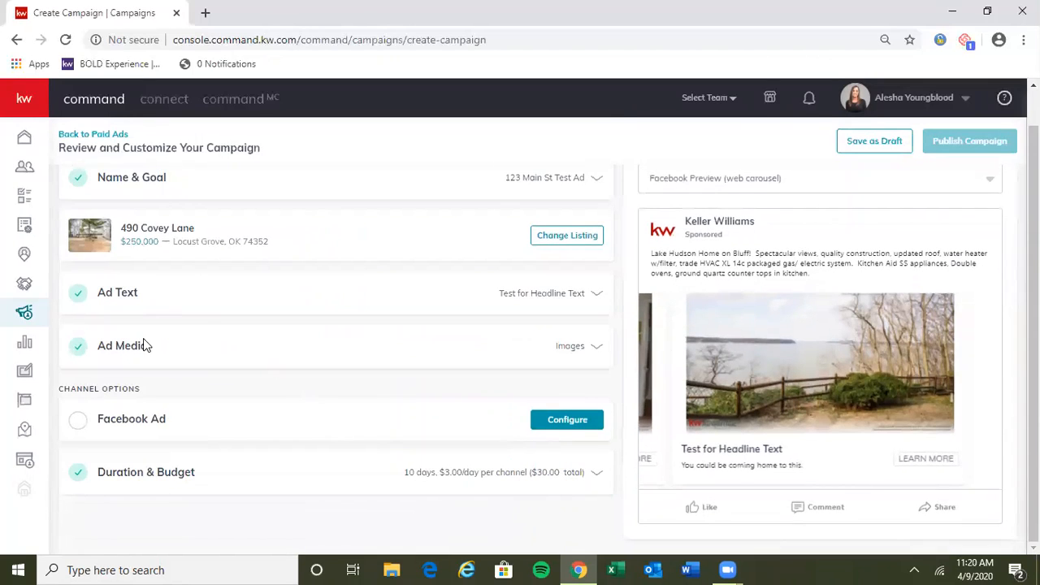
# Step: Open the Facebook Ad channel configuration and select the agent's own Keller Williams Realty Advantage page to display the ad
pyautogui.click(154, 428)
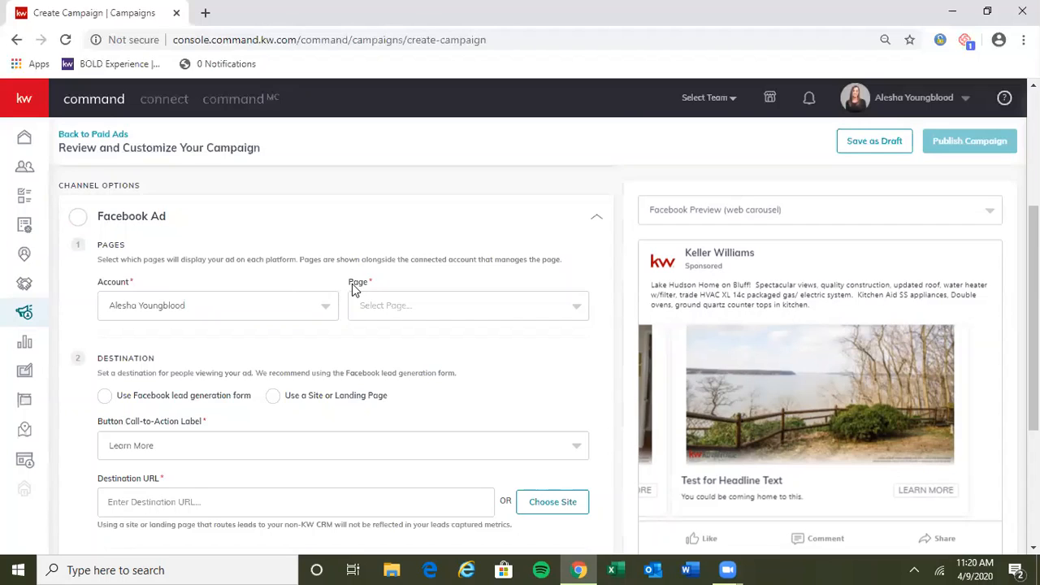
pyautogui.click(385, 307)
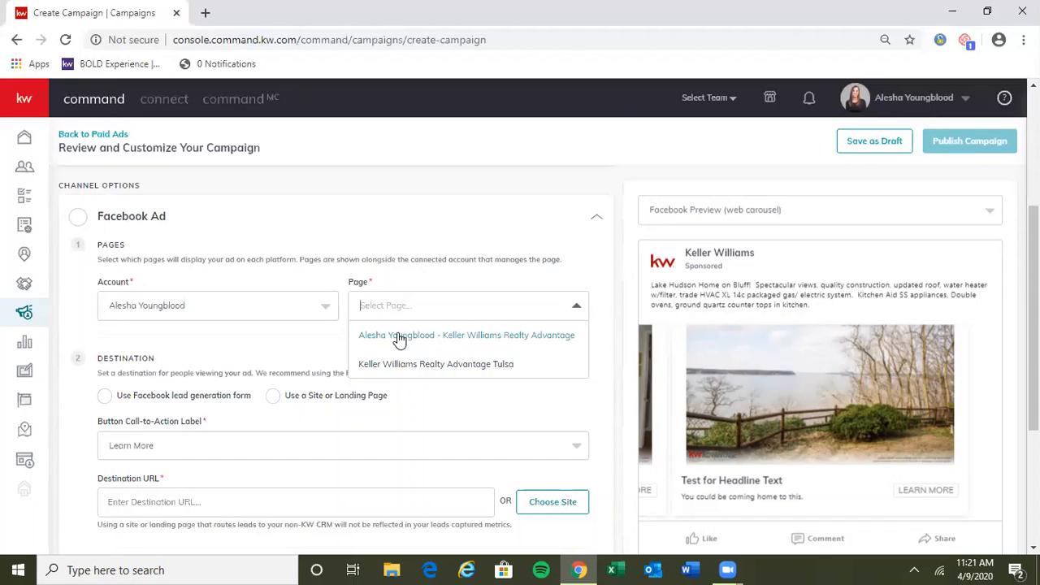
pyautogui.click(399, 337)
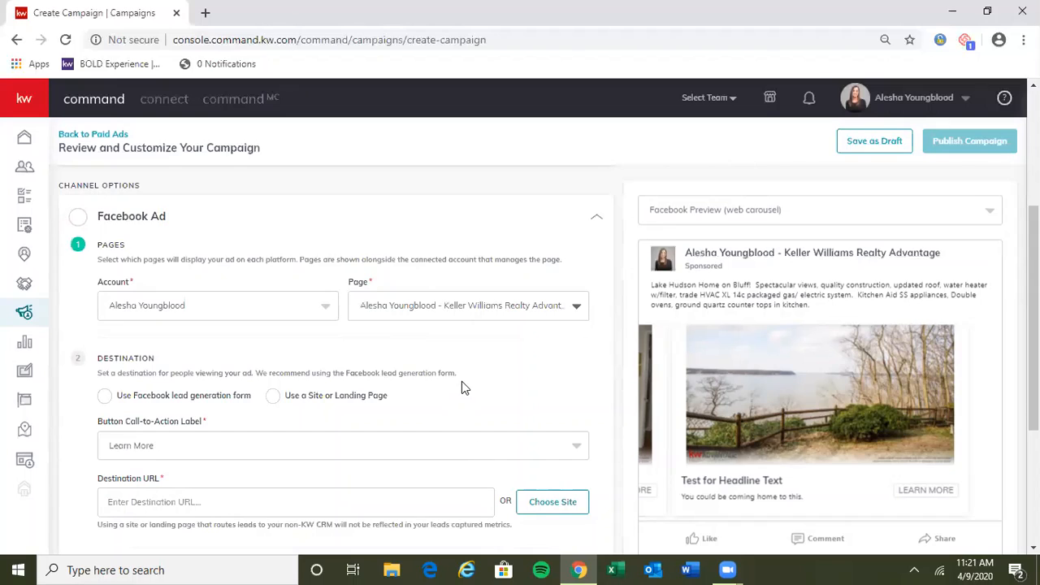
# Step: Try to use the Facebook lead generation form as the ad's destination
pyautogui.scroll(-1, 481, 394)
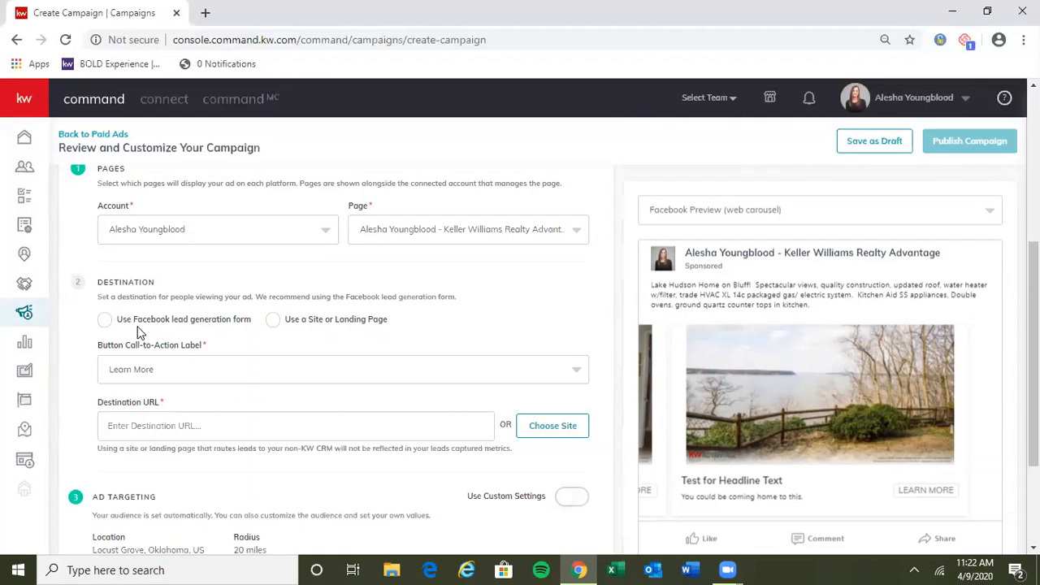
pyautogui.click(104, 320)
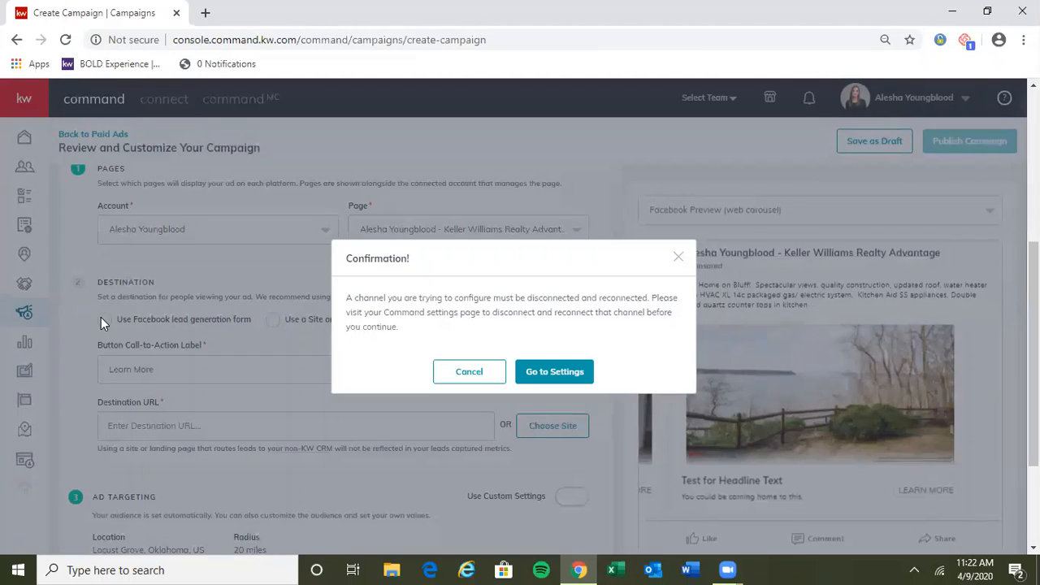
pyautogui.click(679, 260)
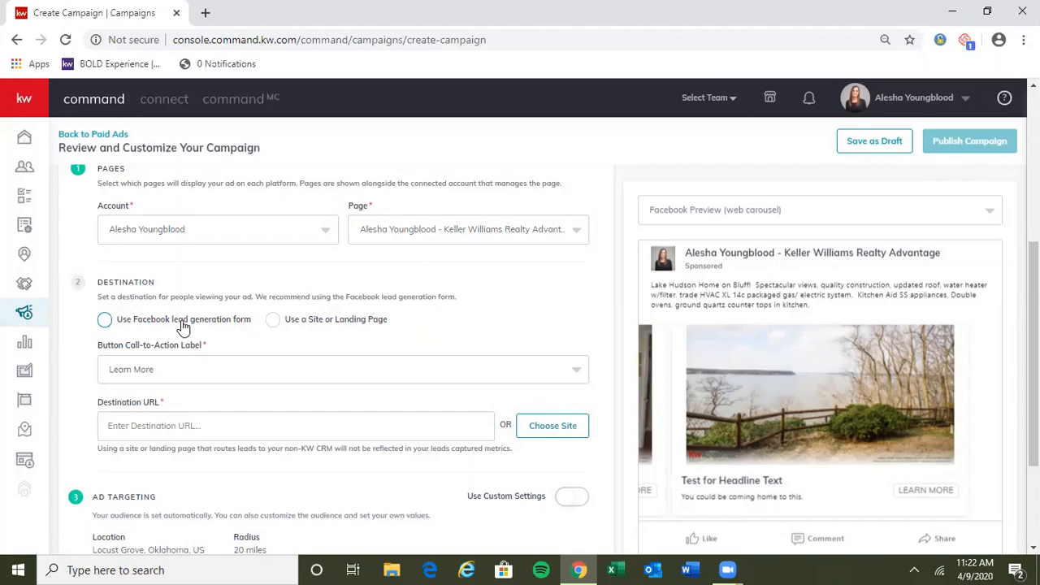
# Step: Review the available call-to-action labels for the ad button and choose Learn More
pyautogui.click(158, 375)
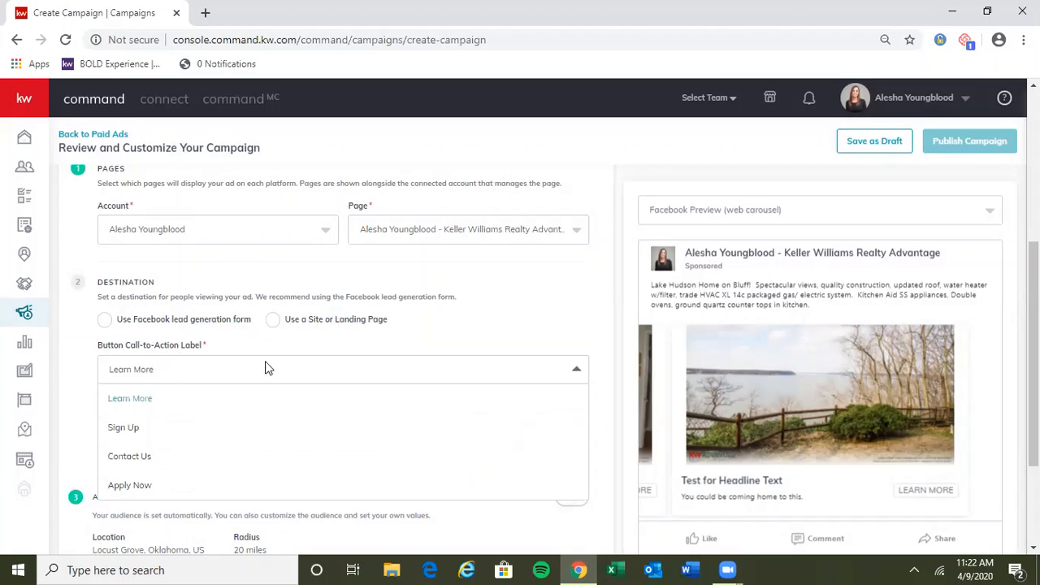
pyautogui.click(322, 348)
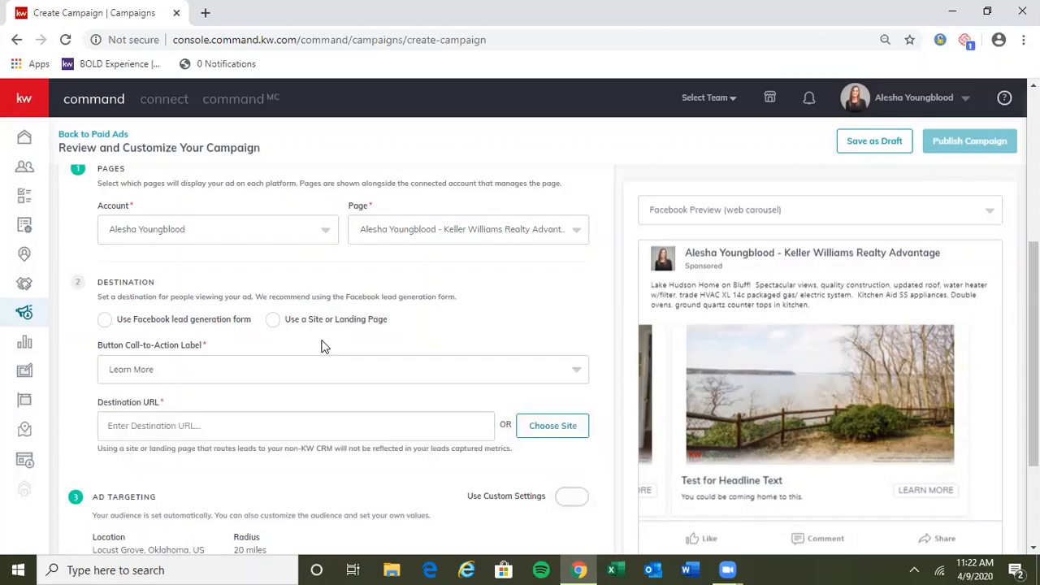
pyautogui.click(156, 367)
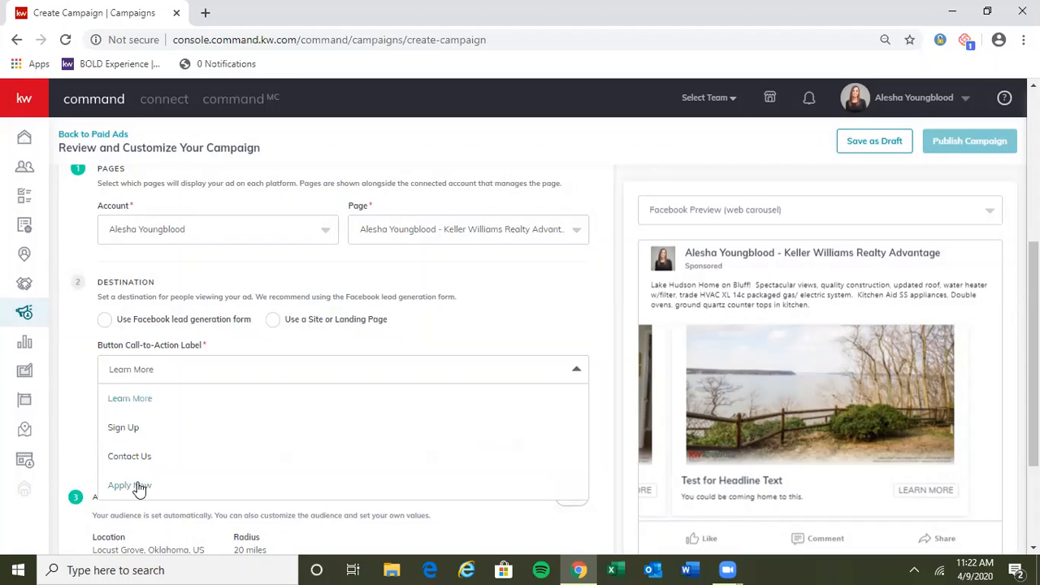
pyautogui.click(142, 404)
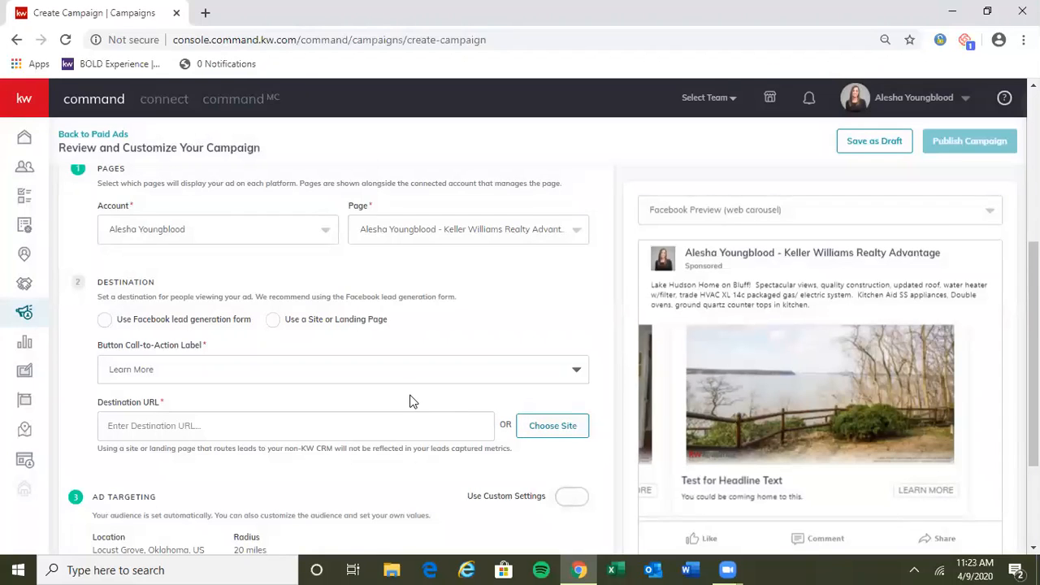
# Step: Set the ad's destination URL to the agent's existing contact-us site page
pyautogui.scroll(-1, 410, 401)
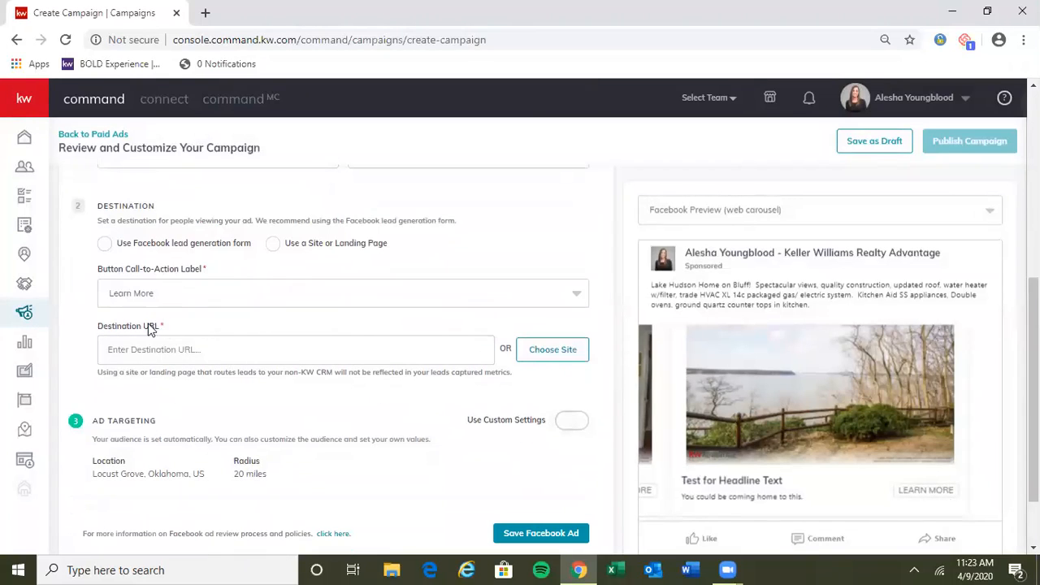
pyautogui.click(552, 350)
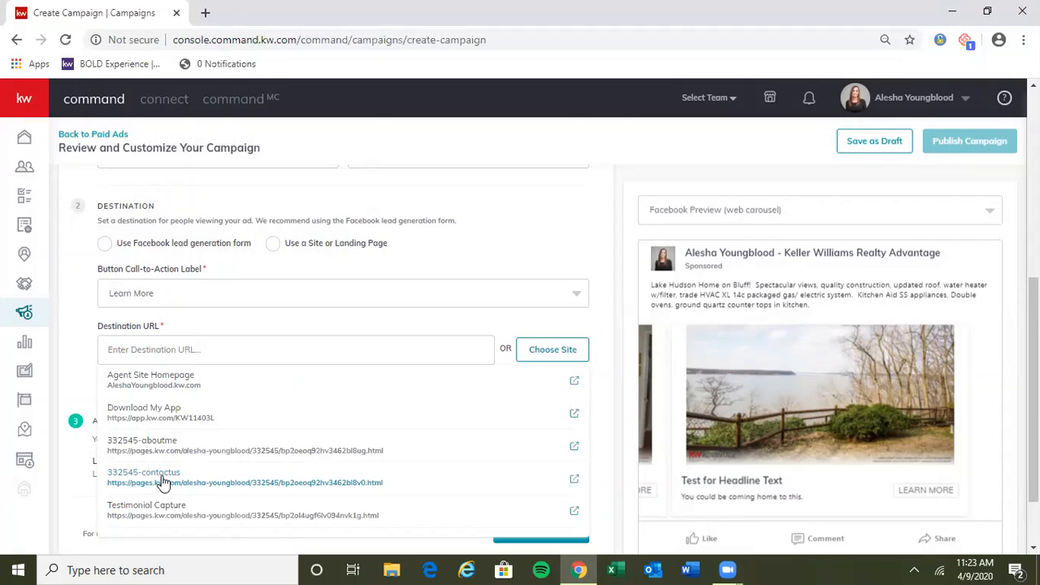
pyautogui.click(163, 479)
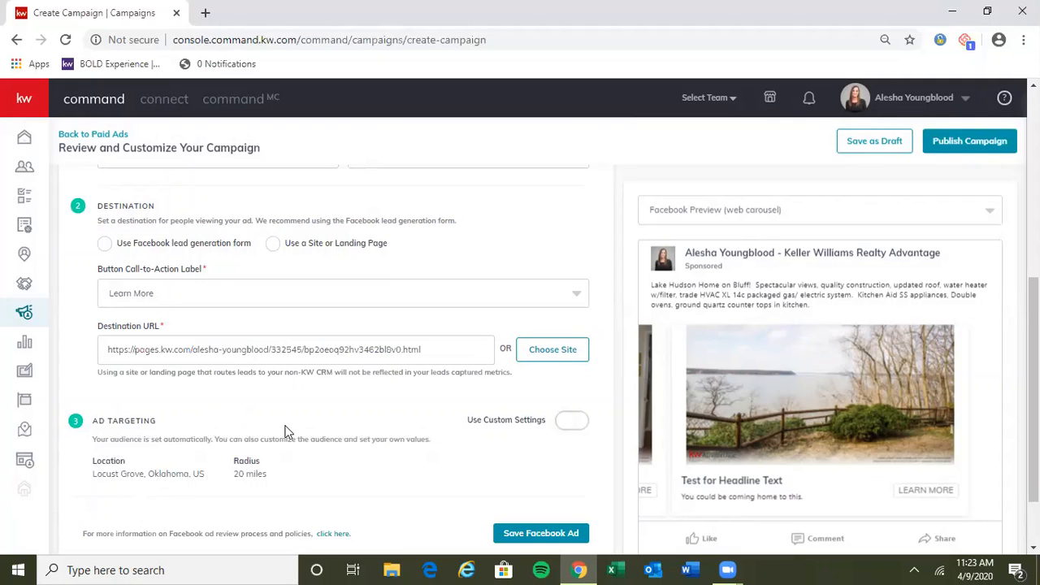
# Step: Review the automatic ad targeting location and radius, and turn on custom targeting settings
pyautogui.scroll(-1, 349, 455)
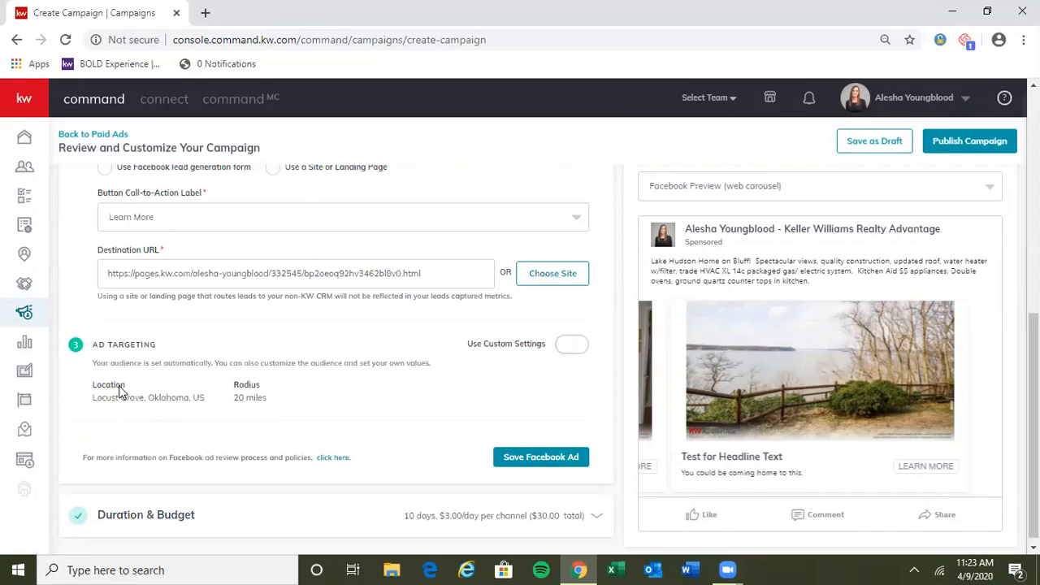
pyautogui.moveTo(212, 400); pyautogui.dragTo(106, 396)
pyautogui.click(90, 397)
pyautogui.moveTo(266, 398); pyautogui.dragTo(234, 404)
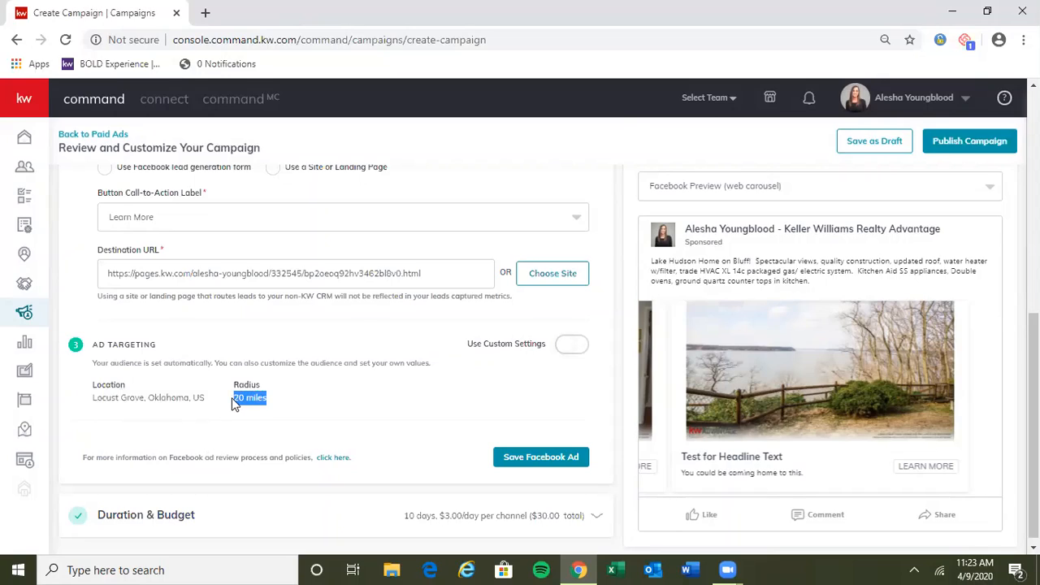
pyautogui.click(304, 406)
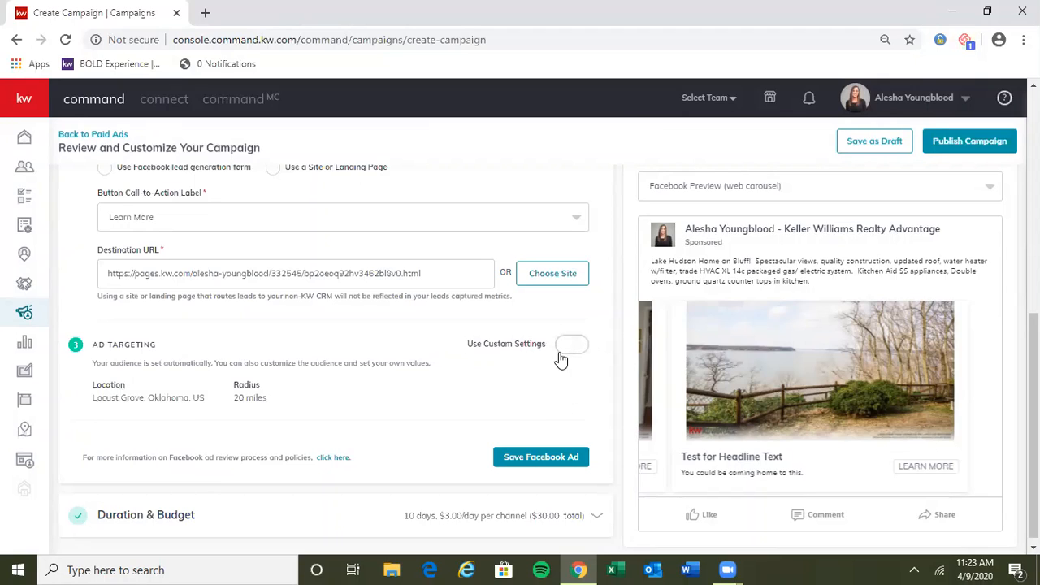
pyautogui.click(574, 345)
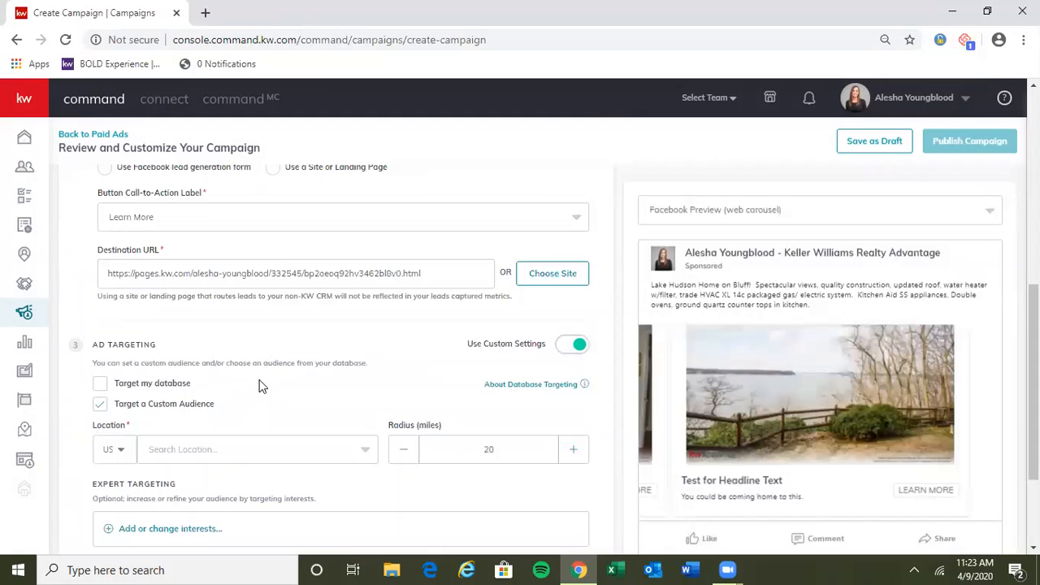
# Step: Set the custom audience's location to Locust Grove, Oklahoma
pyautogui.scroll(-2, 260, 382)
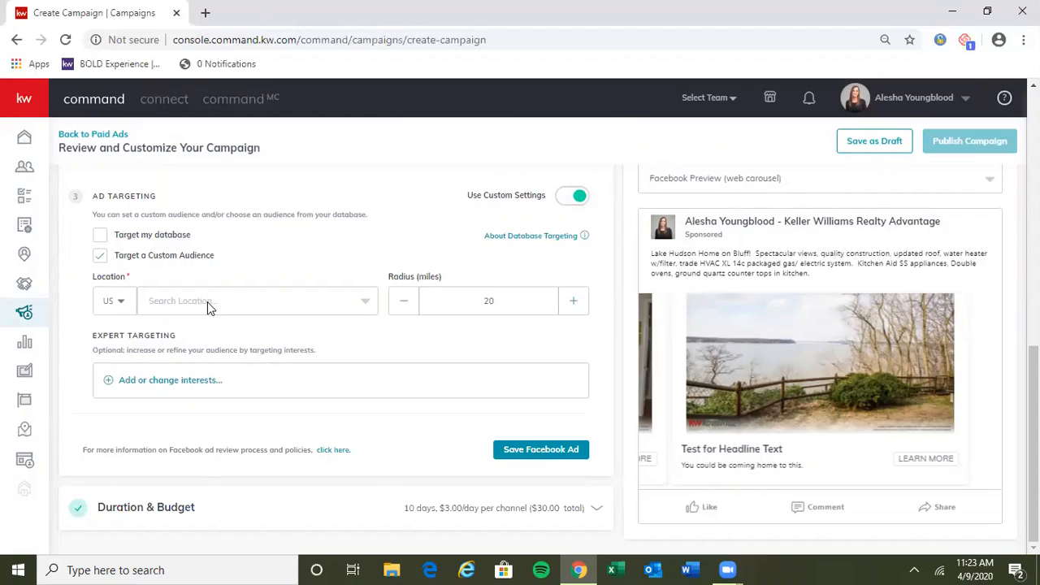
pyautogui.click(207, 303)
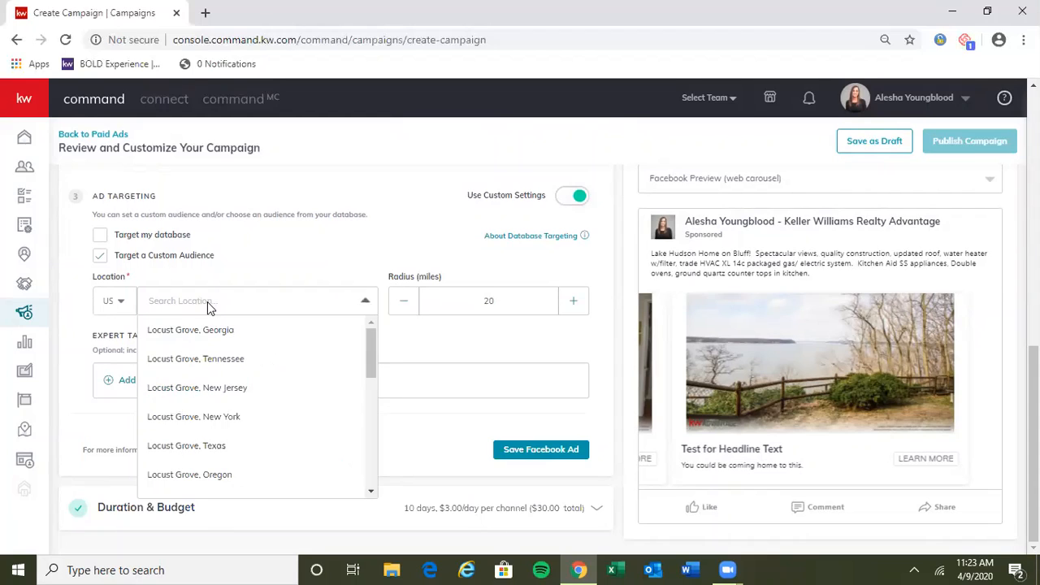
pyautogui.write('locust grove, Oklahoma')
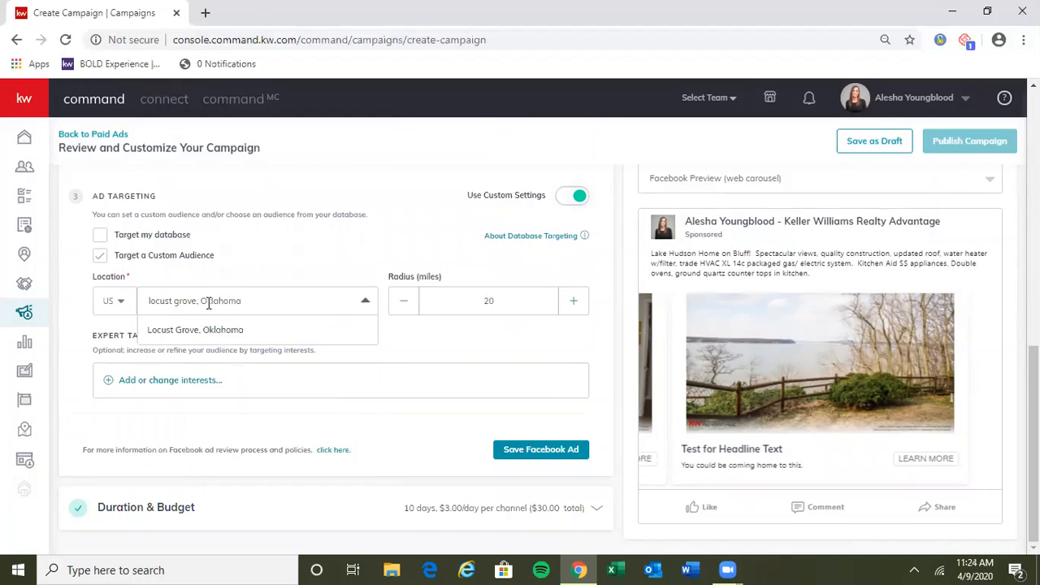
pyautogui.click(227, 329)
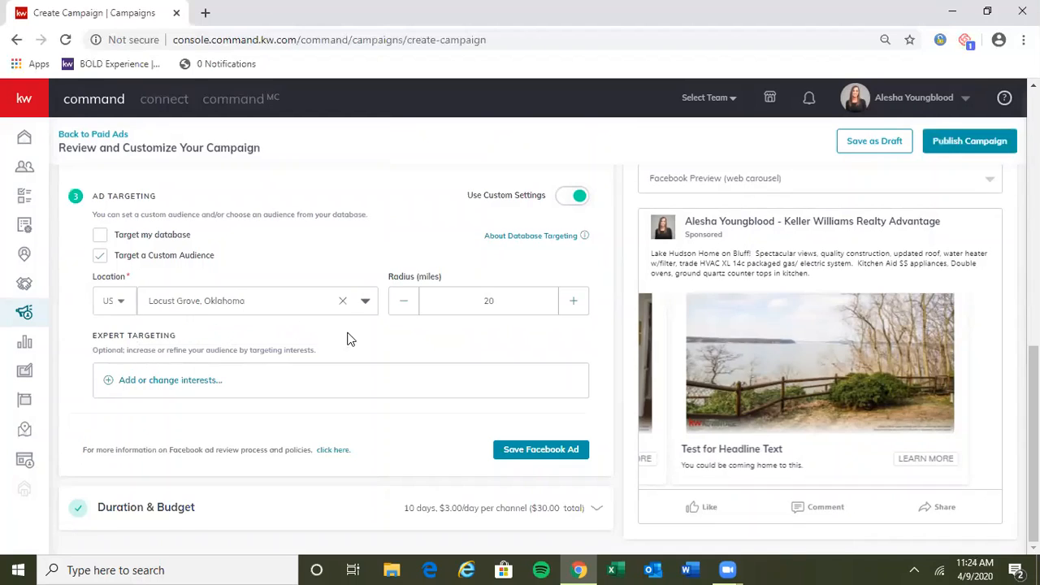
# Step: Set the custom audience's targeting radius to 50 miles
pyautogui.click(401, 309)
pyautogui.click(401, 308)
pyautogui.click(401, 309)
pyautogui.click(402, 309)
pyautogui.doubleClick(441, 294)
pyautogui.write('50')
# Step: Add the interests Zillow, Trulia and realtor.com to the custom audience's expert targeting
pyautogui.click(179, 382)
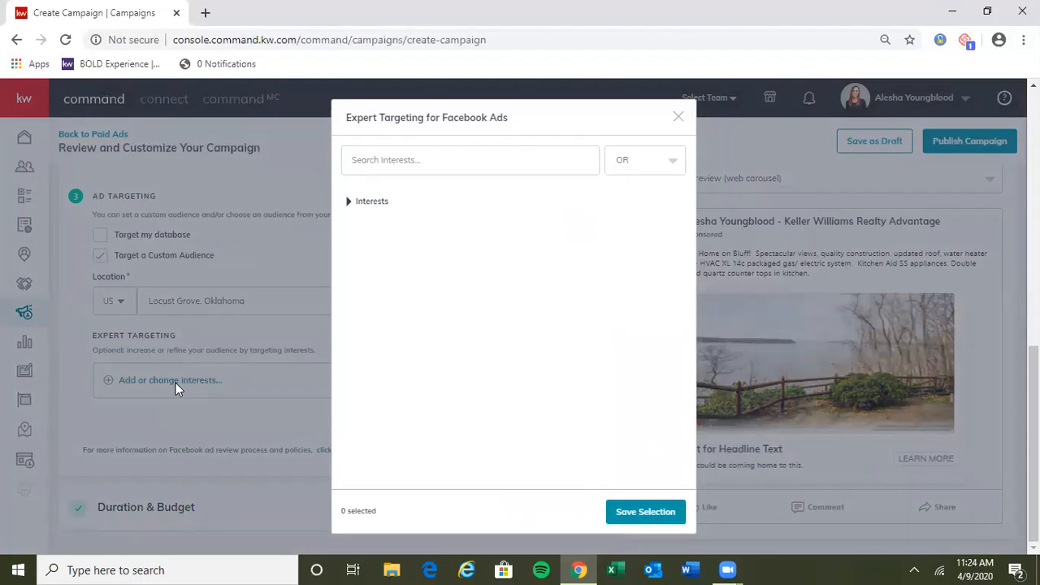
pyautogui.click(429, 159)
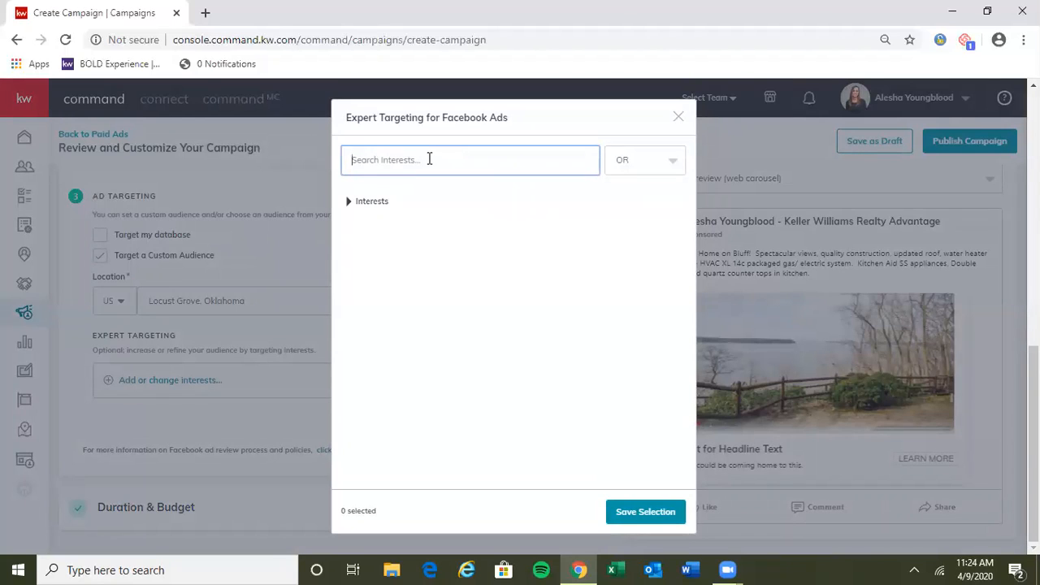
pyautogui.write('zillow')
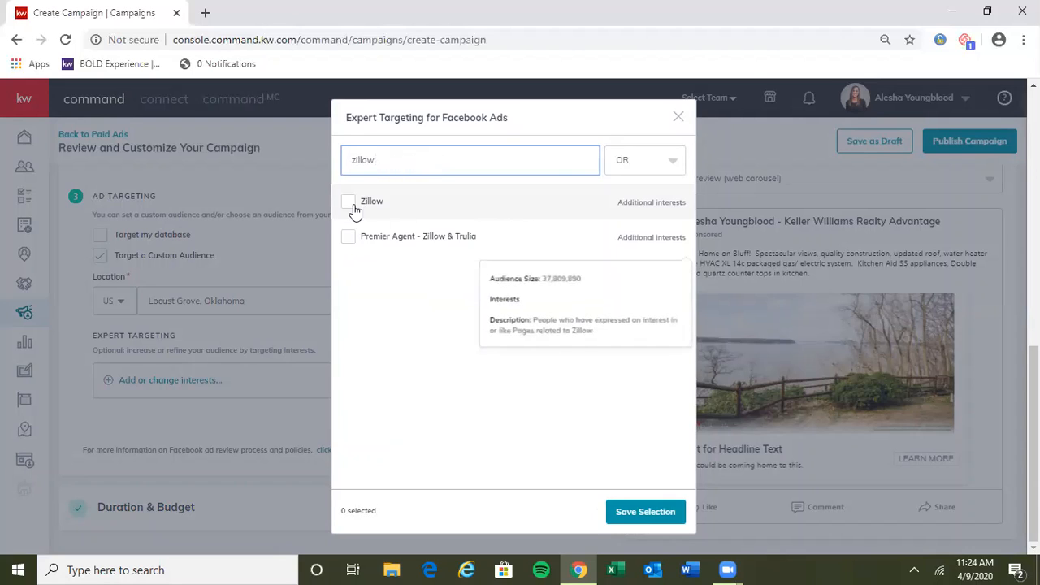
pyautogui.click(353, 207)
pyautogui.write('trulia')
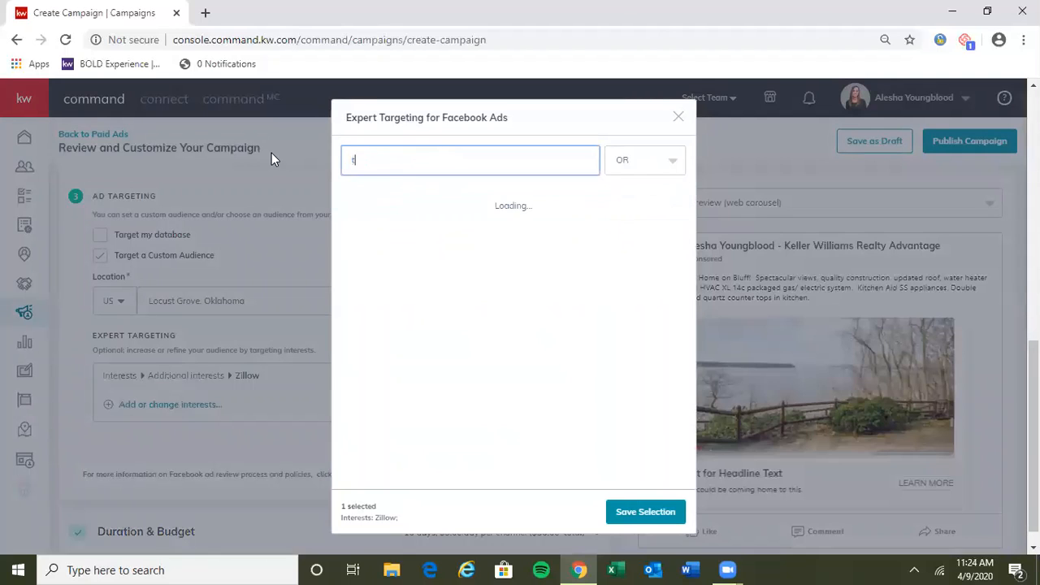
pyautogui.click(363, 200)
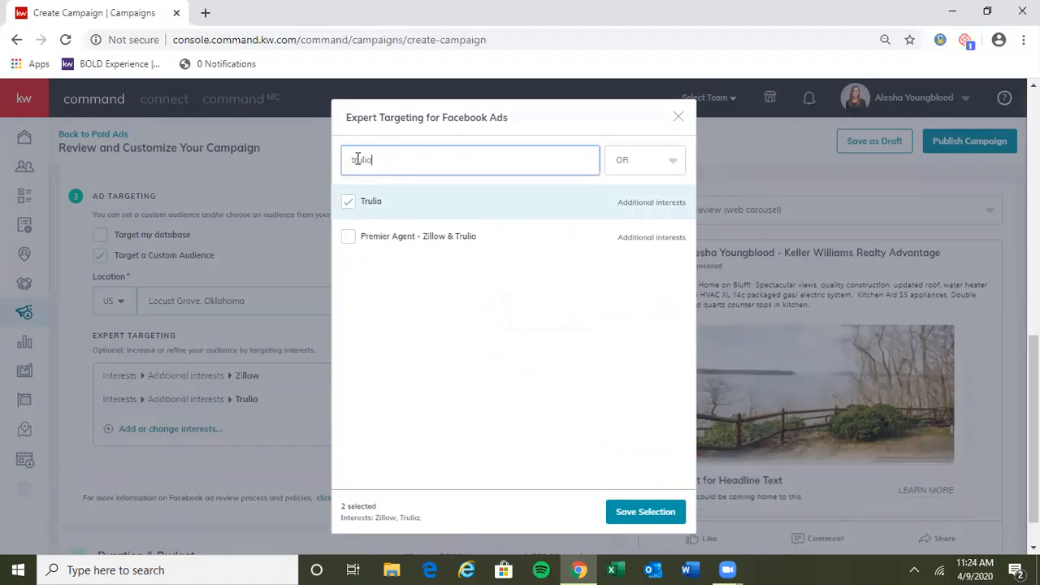
pyautogui.write('realtor.com')
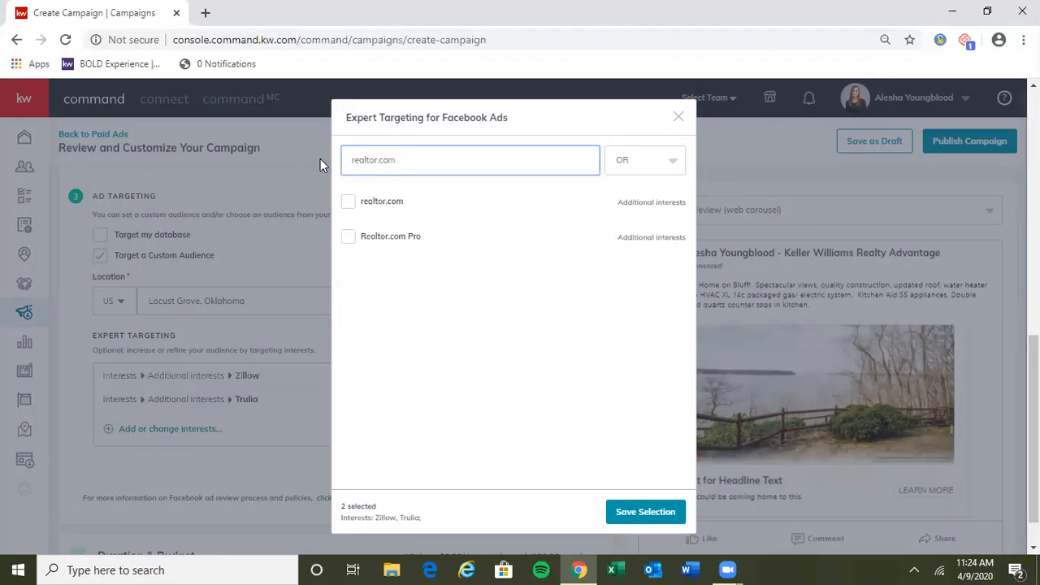
pyautogui.click(348, 201)
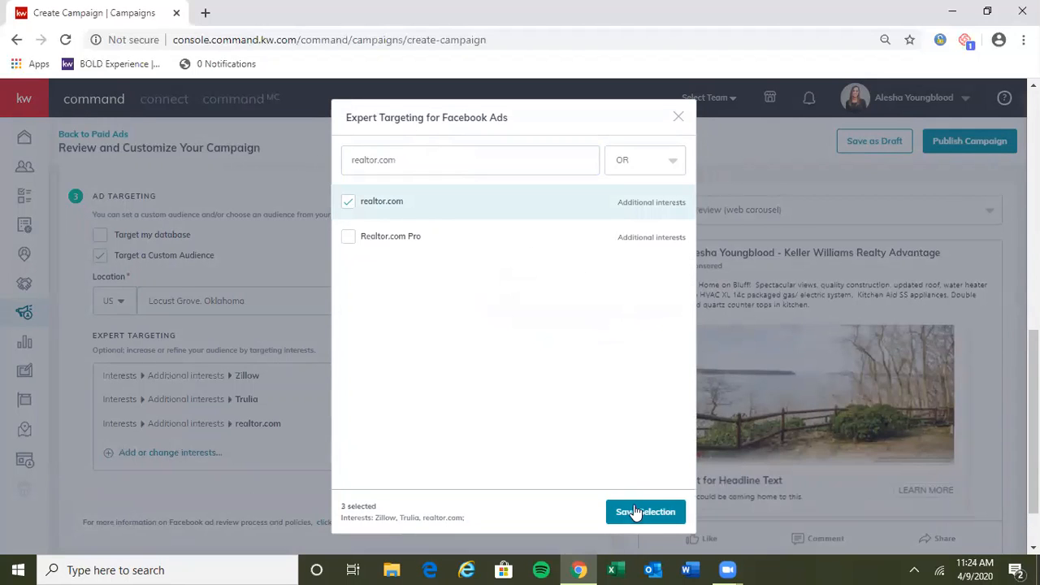
# Step: Add Cottage, Craigslist, Creative real estate investing and Credit (finance) from the full interests list, and save the interest selection
pyautogui.moveTo(541, 162); pyautogui.dragTo(339, 156)
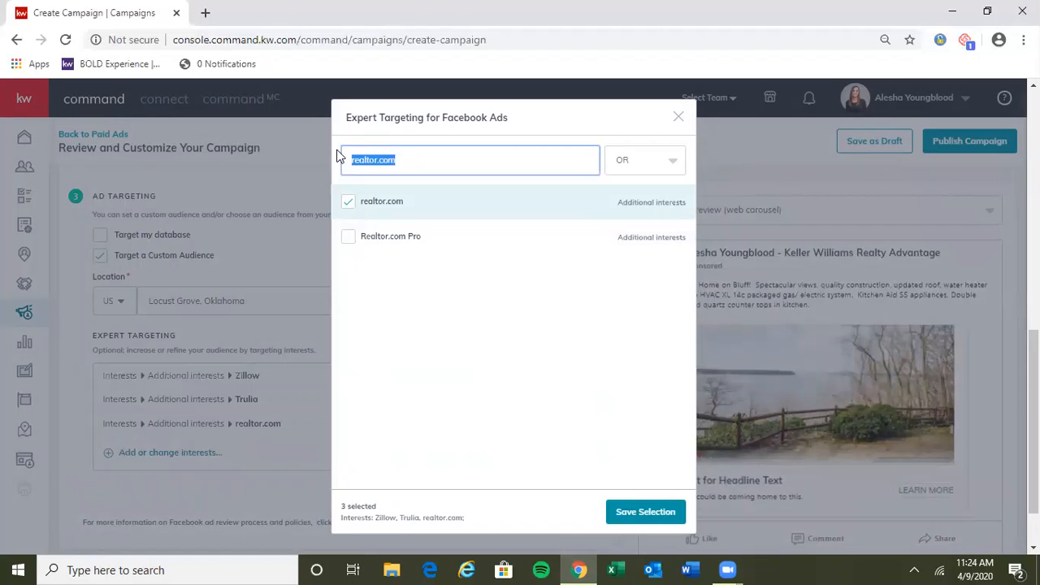
pyautogui.press('BackSpace')
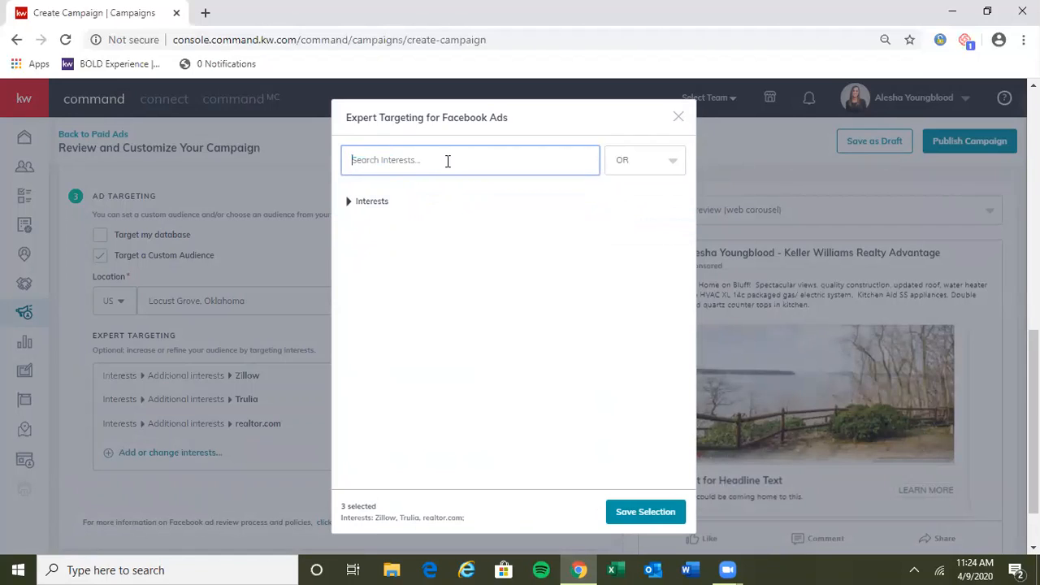
pyautogui.click(349, 209)
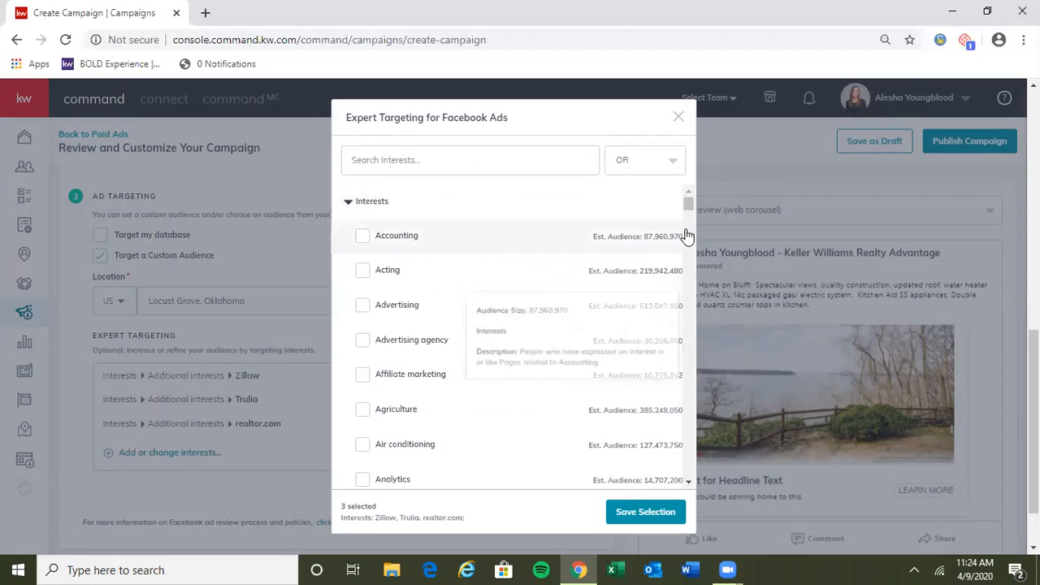
pyautogui.moveTo(693, 204); pyautogui.dragTo(694, 232)
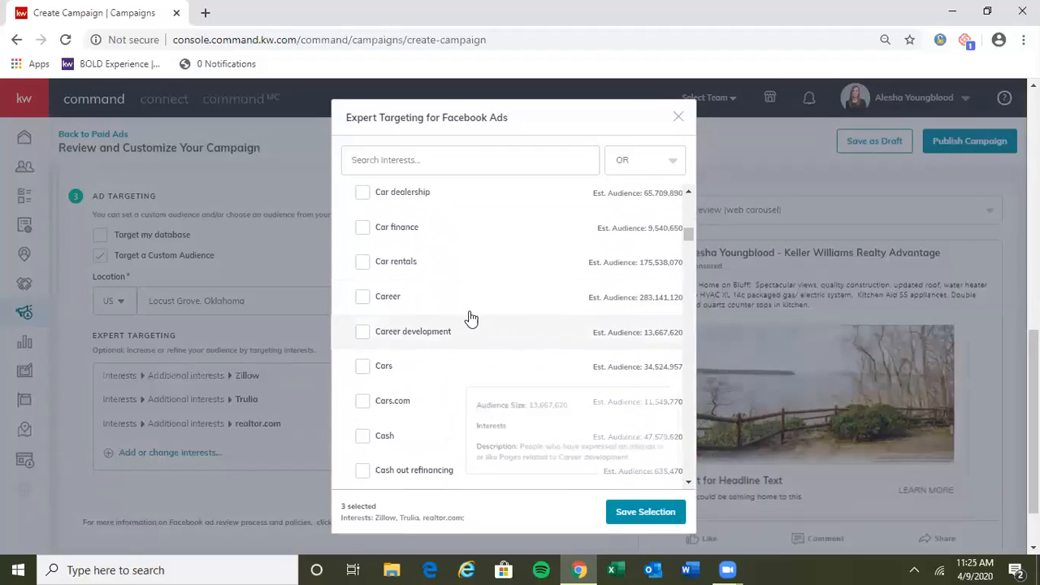
pyautogui.scroll(-1, 439, 348)
pyautogui.scroll(-3, 447, 329)
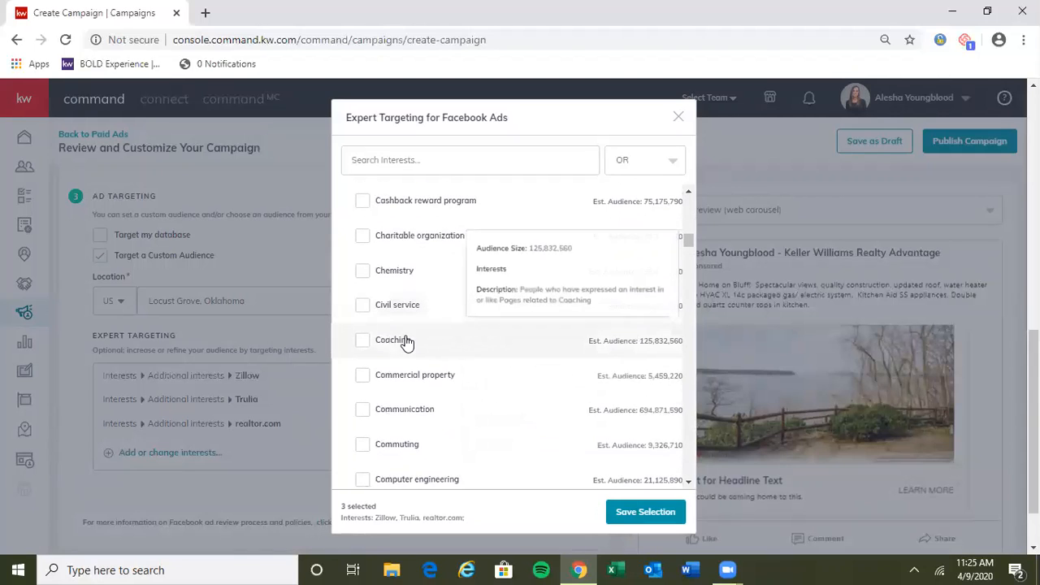
pyautogui.scroll(-3, 447, 328)
pyautogui.scroll(-5, 448, 327)
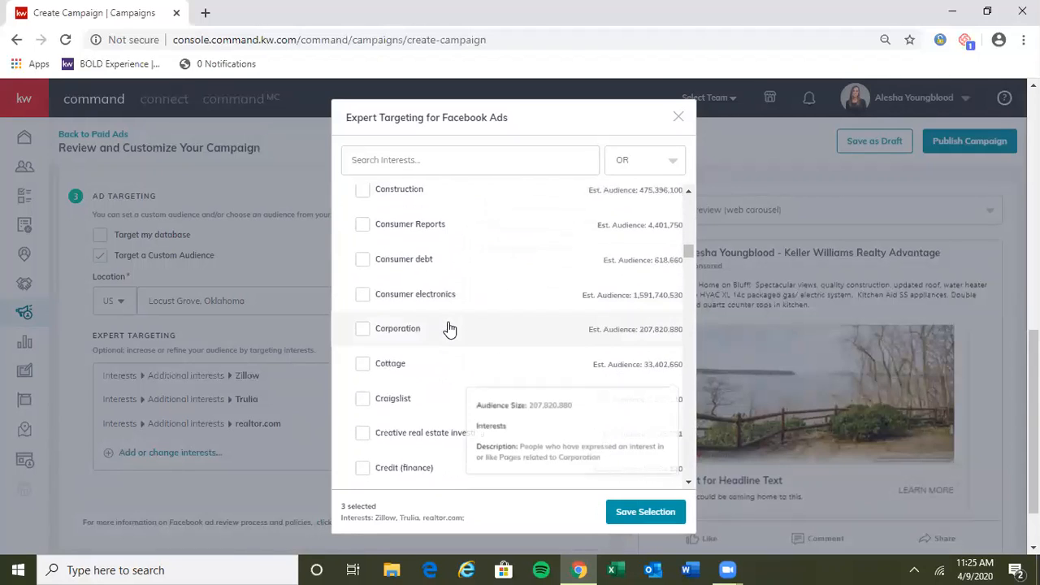
pyautogui.scroll(2, 436, 298)
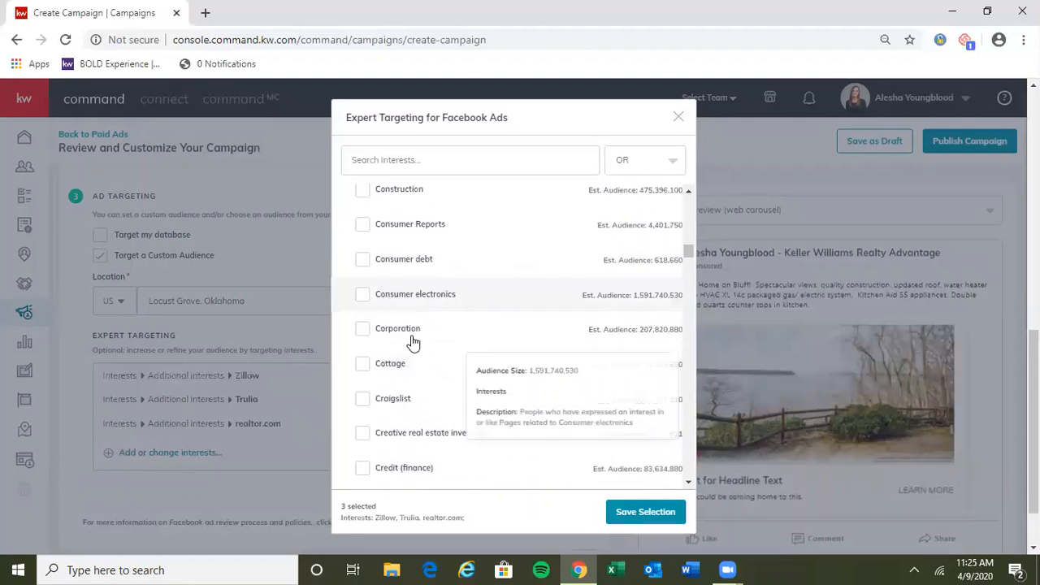
pyautogui.click(363, 365)
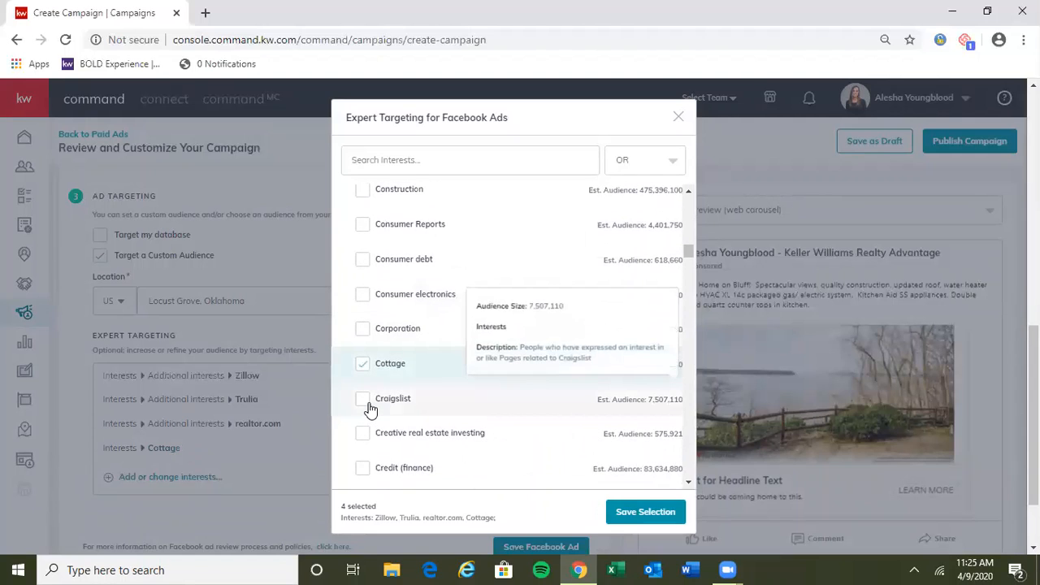
pyautogui.click(367, 401)
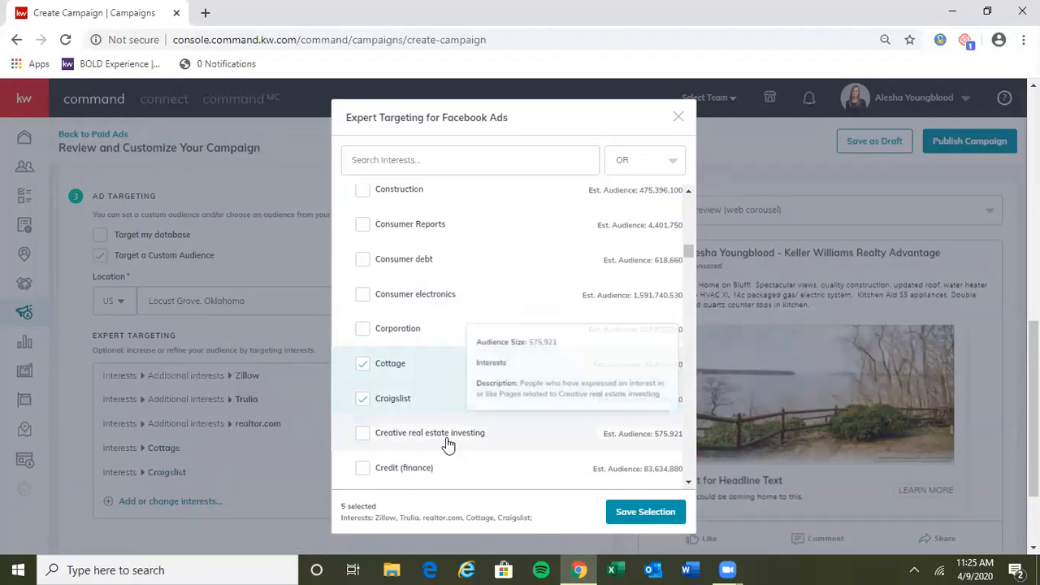
pyautogui.click(362, 443)
pyautogui.click(365, 470)
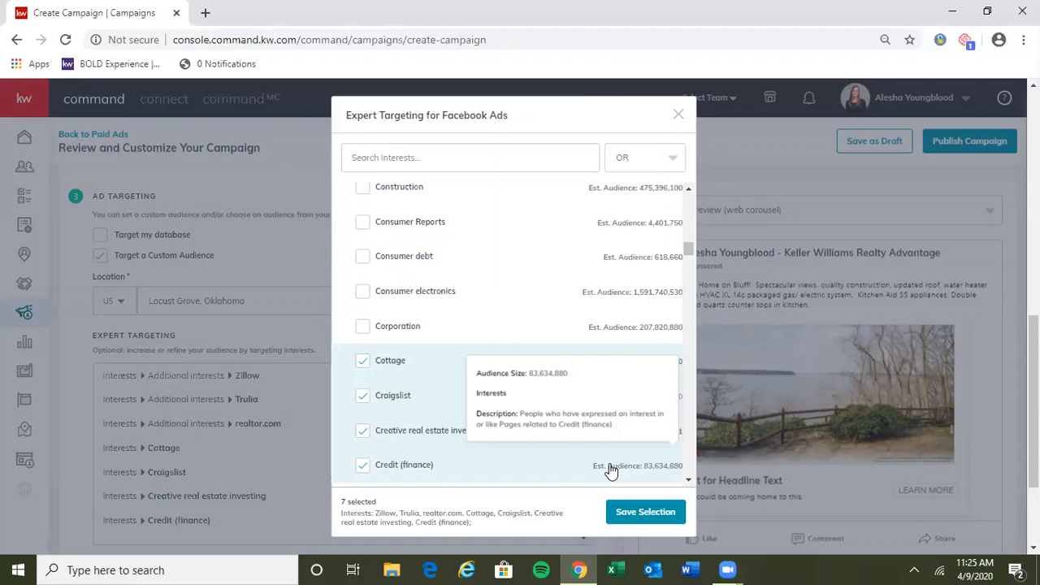
pyautogui.click(632, 512)
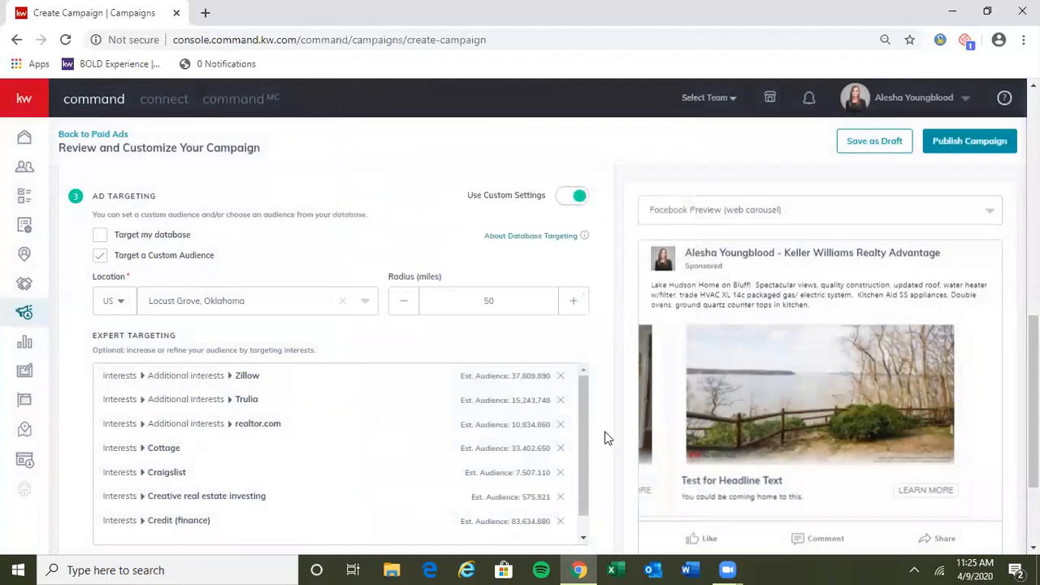
# Step: Save the Facebook ad's channel settings with its custom audience targeting
pyautogui.scroll(-1, 604, 439)
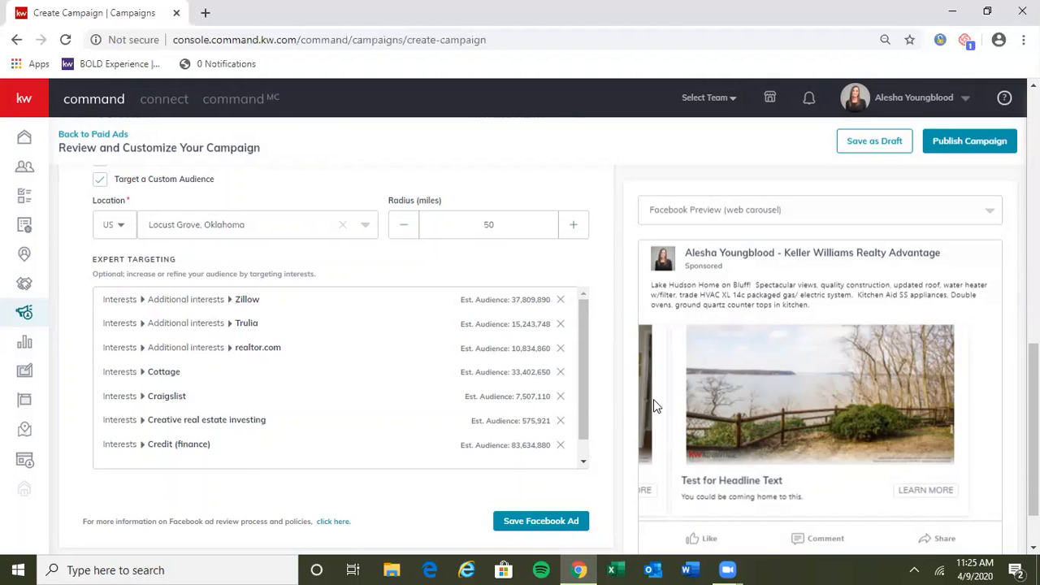
pyautogui.scroll(-1, 615, 406)
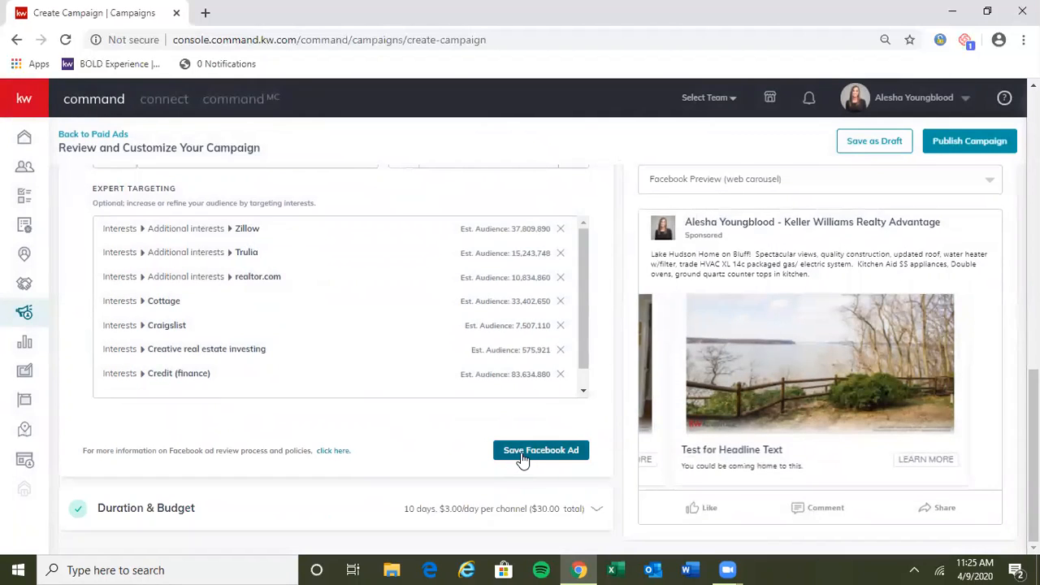
pyautogui.click(523, 455)
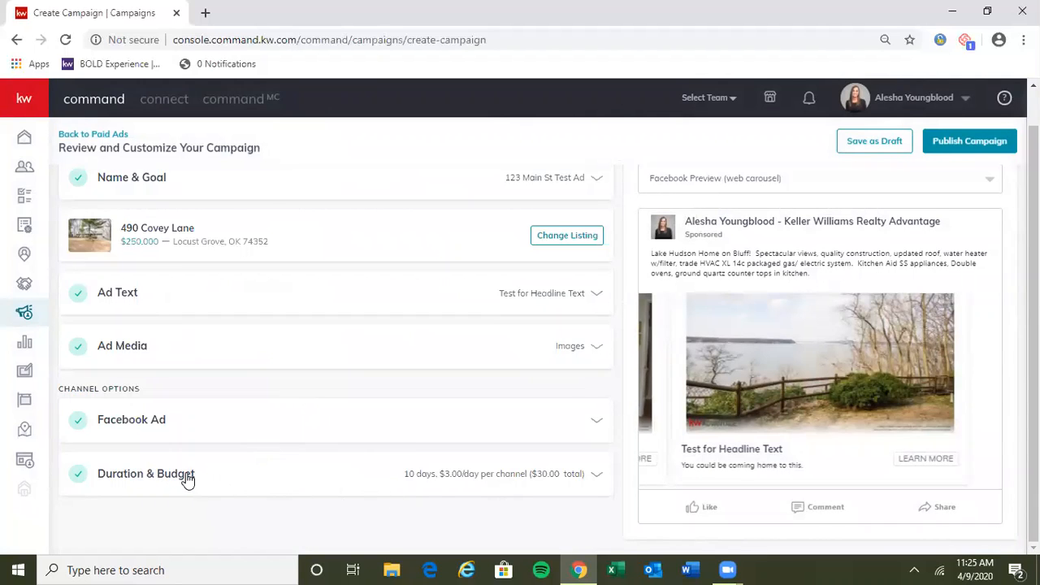
# Step: Set the campaign's duration to start on Apr 11, 2020 and end on Apr 21, 2020
pyautogui.click(188, 479)
pyautogui.scroll(-2, 333, 425)
pyautogui.scroll(-1, 205, 434)
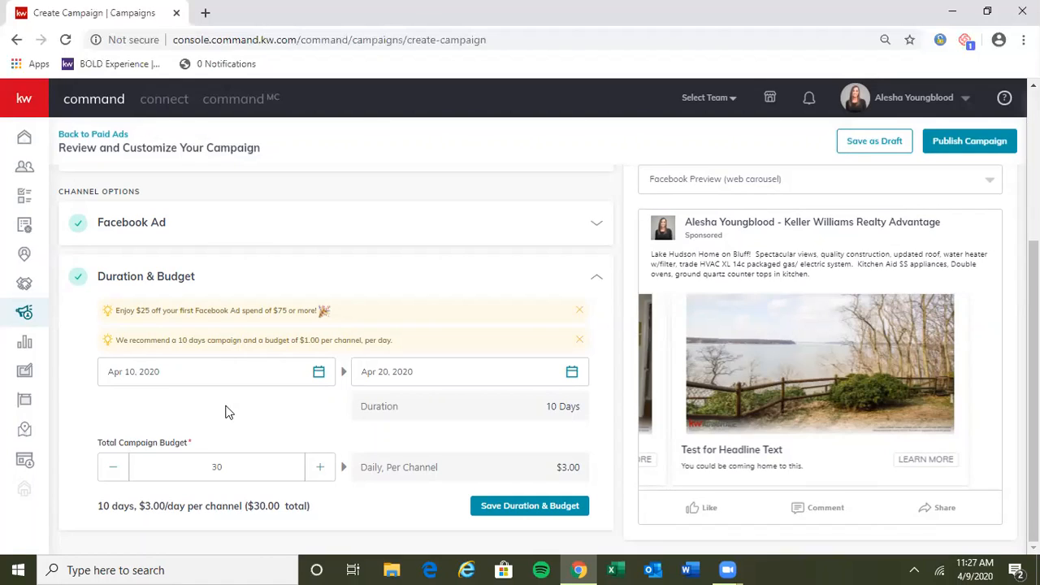
pyautogui.click(319, 372)
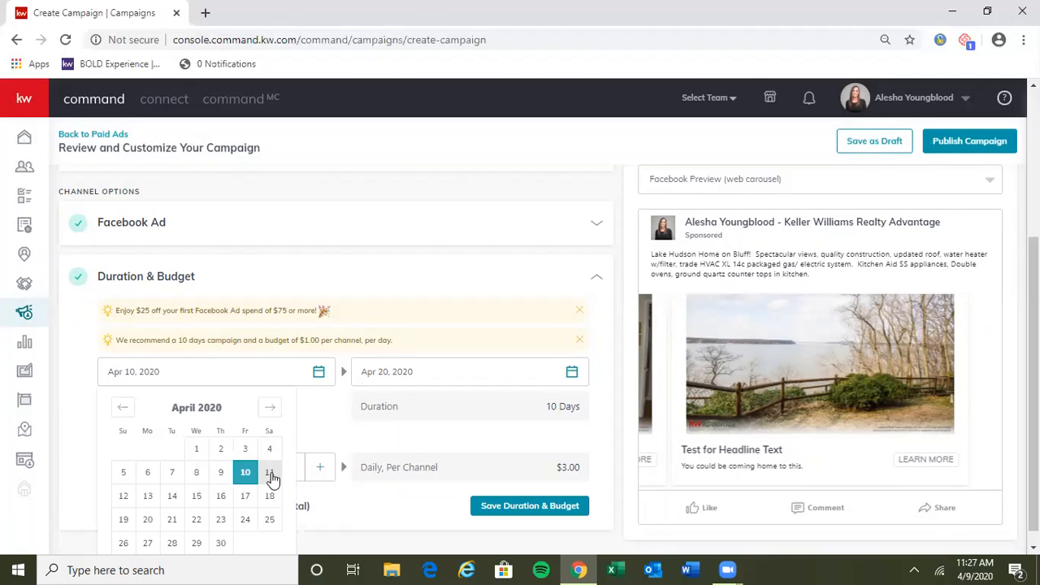
pyautogui.click(272, 475)
pyautogui.click(571, 370)
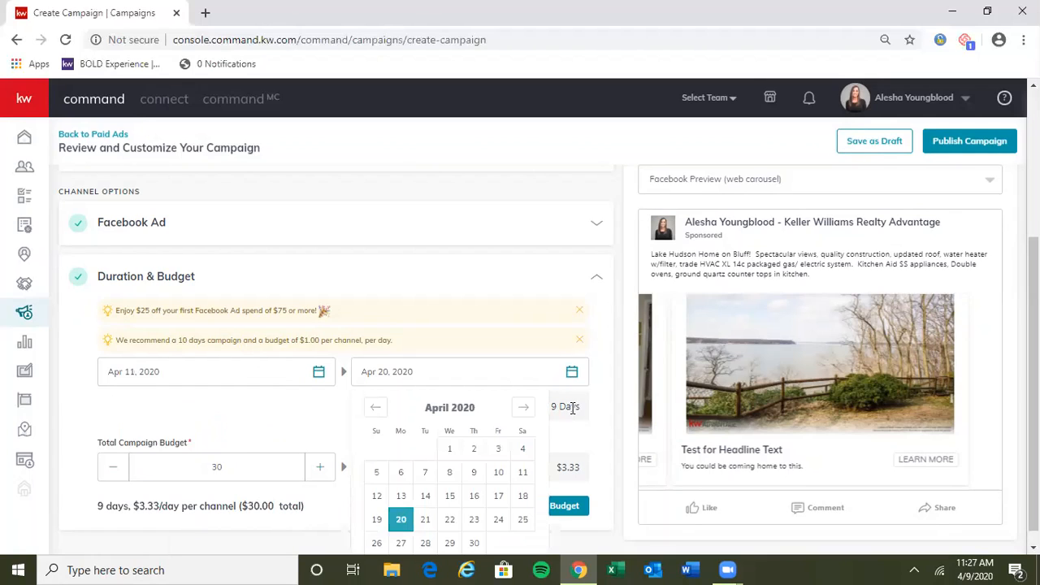
pyautogui.click(522, 495)
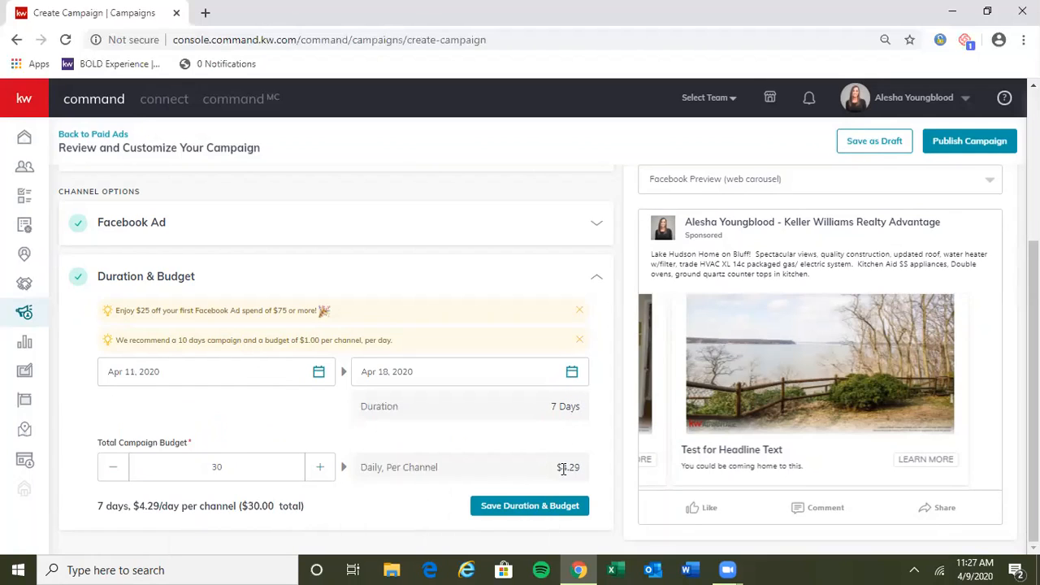
pyautogui.click(573, 376)
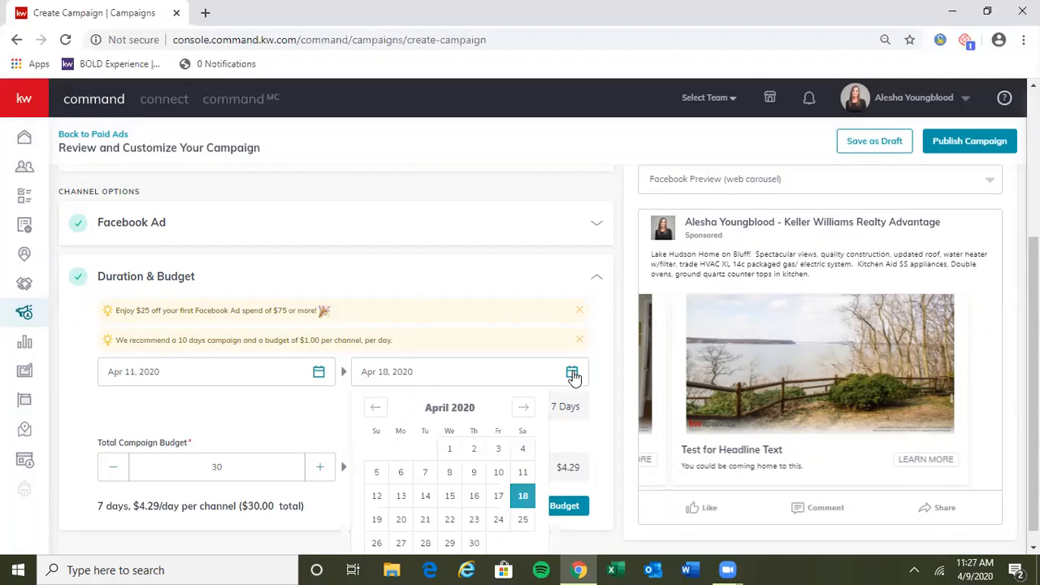
pyautogui.click(425, 519)
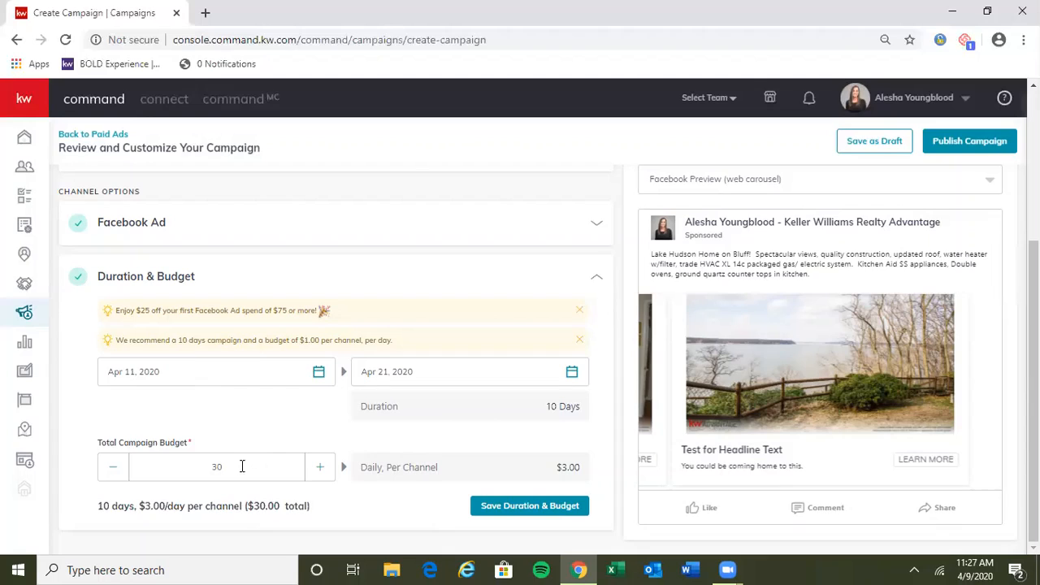
# Step: Raise the total campaign budget to $35 and save the duration and budget settings
pyautogui.click(322, 468)
pyautogui.click(321, 469)
pyautogui.click(322, 469)
pyautogui.click(321, 469)
pyautogui.click(513, 507)
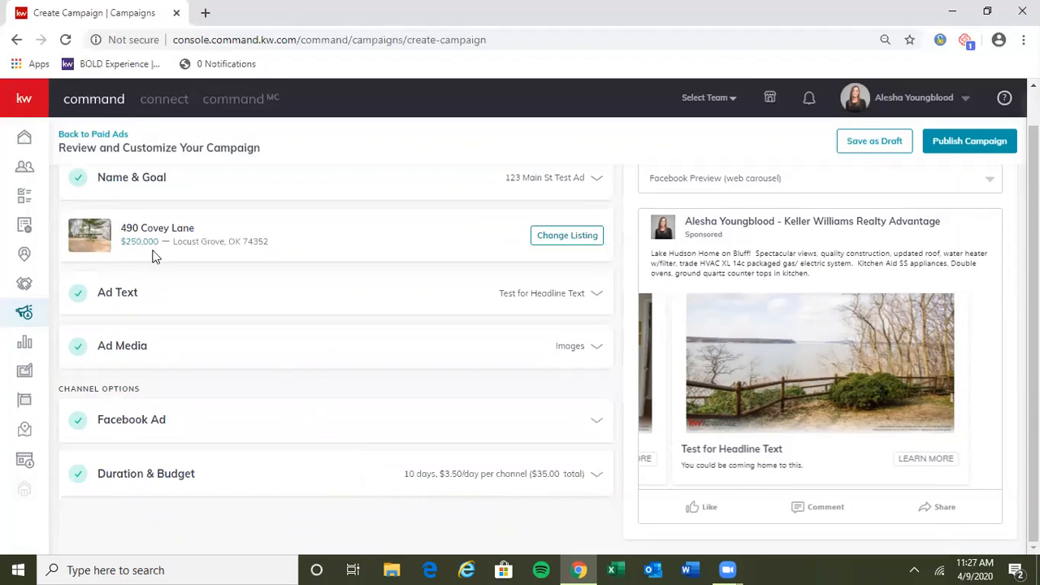
# Step: Review the completed campaign sections and save the campaign as a draft
pyautogui.scroll(1, 339, 406)
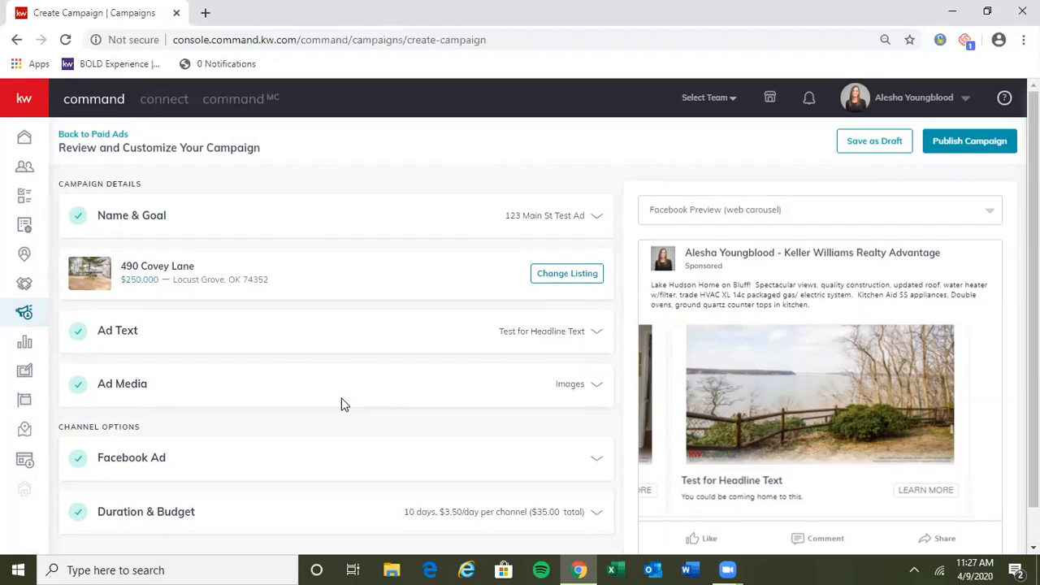
pyautogui.scroll(-1, 341, 404)
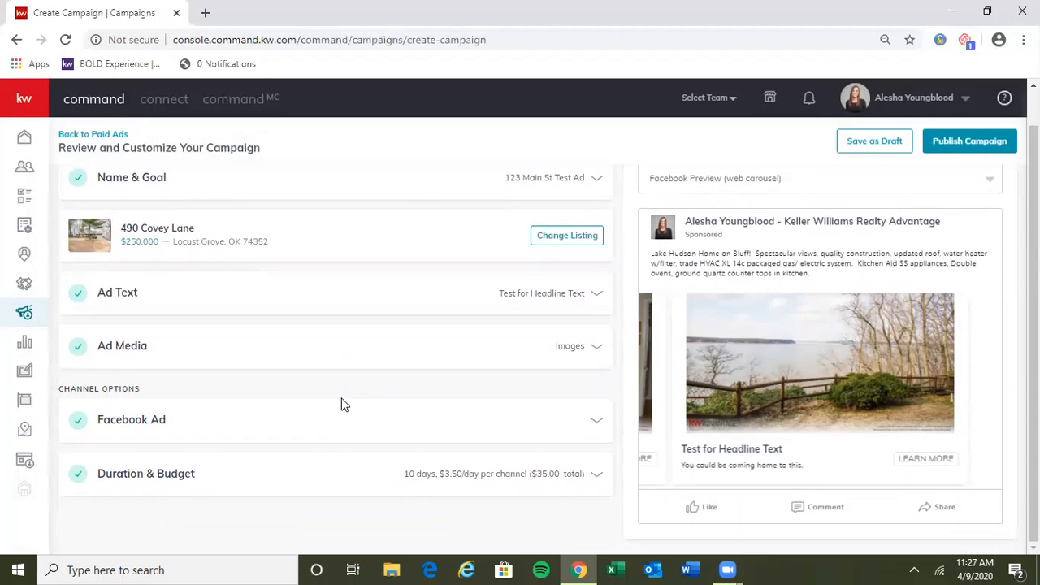
pyautogui.scroll(1, 361, 401)
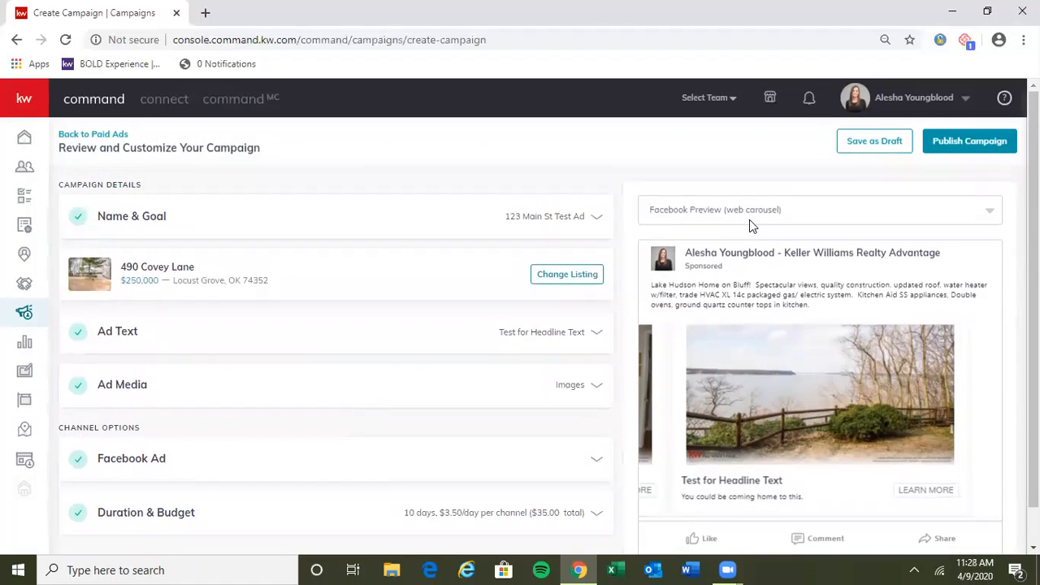
pyautogui.click(876, 140)
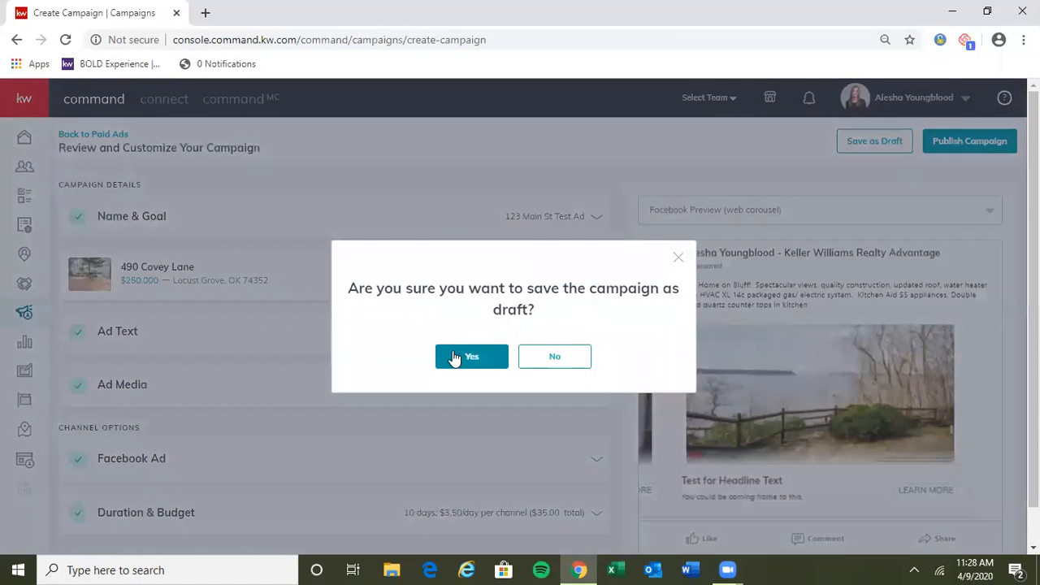
pyautogui.click(455, 358)
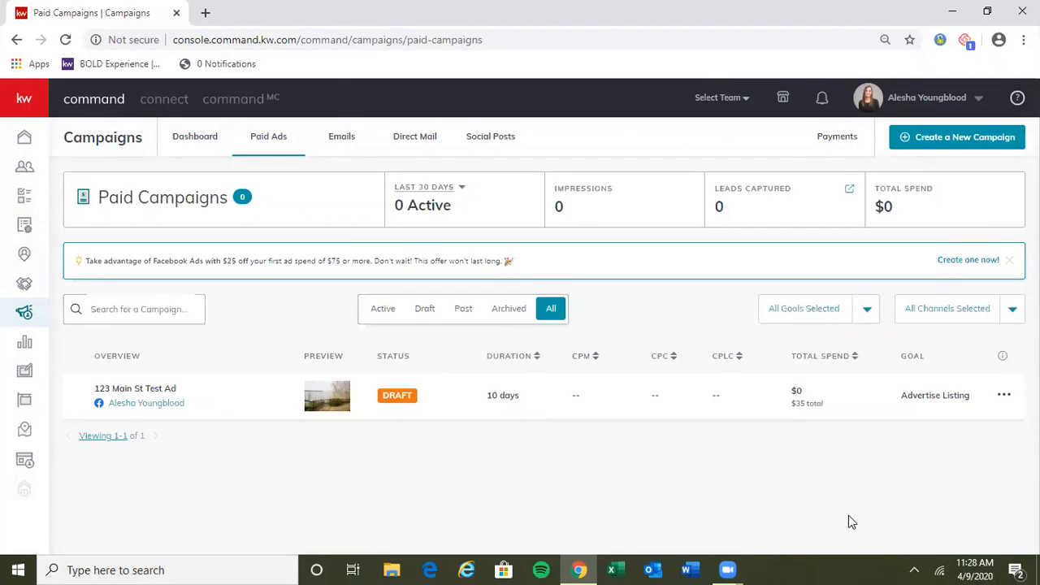
# Step: Reopen the saved draft campaign from the paid ads list for editing
pyautogui.click(1005, 400)
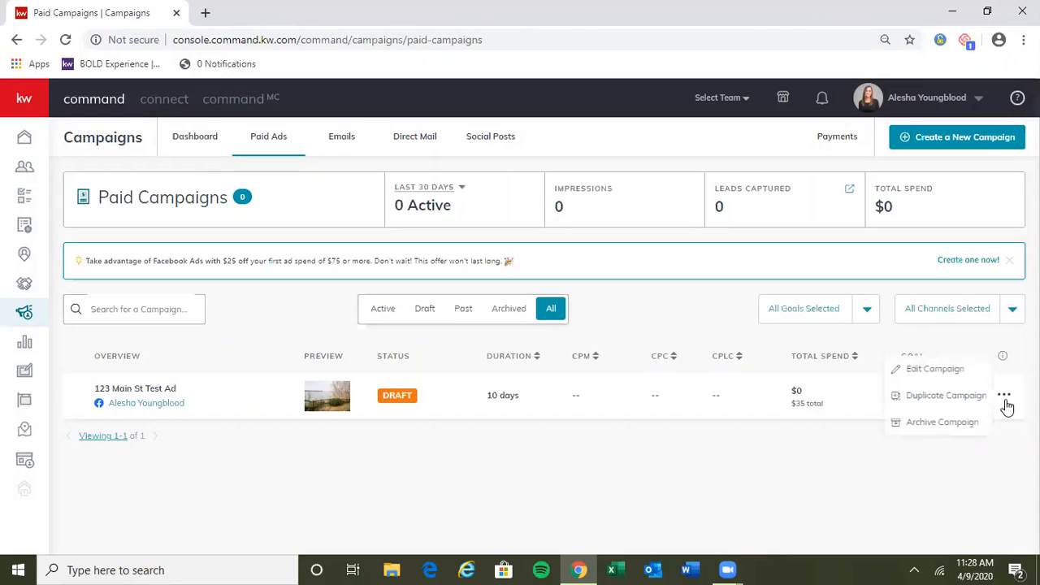
pyautogui.click(931, 370)
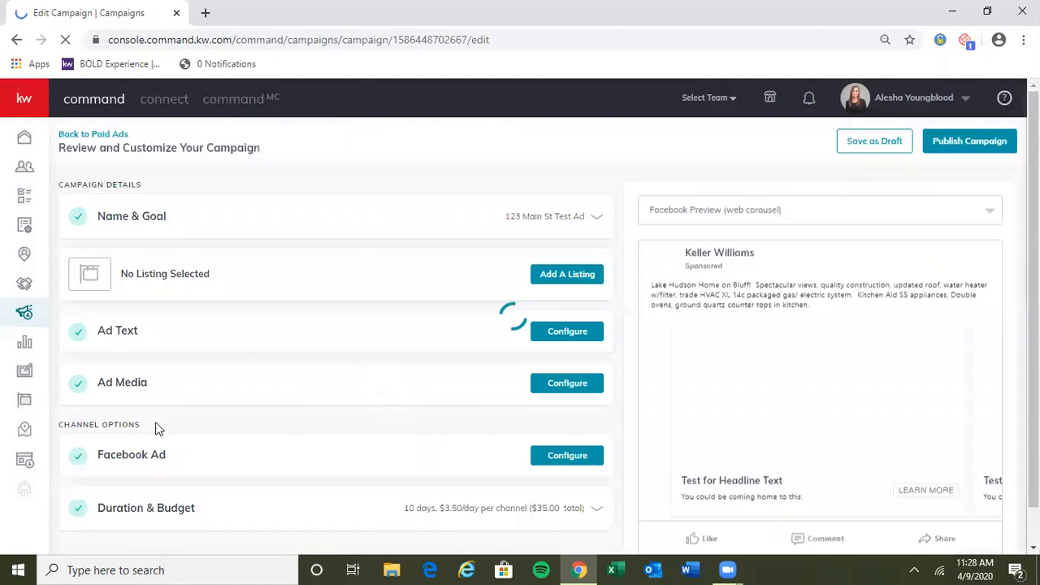
# Step: Start publishing the reopened campaign to examine the payment profile selection, and close it without creating the campaign
pyautogui.scroll(-1, 260, 385)
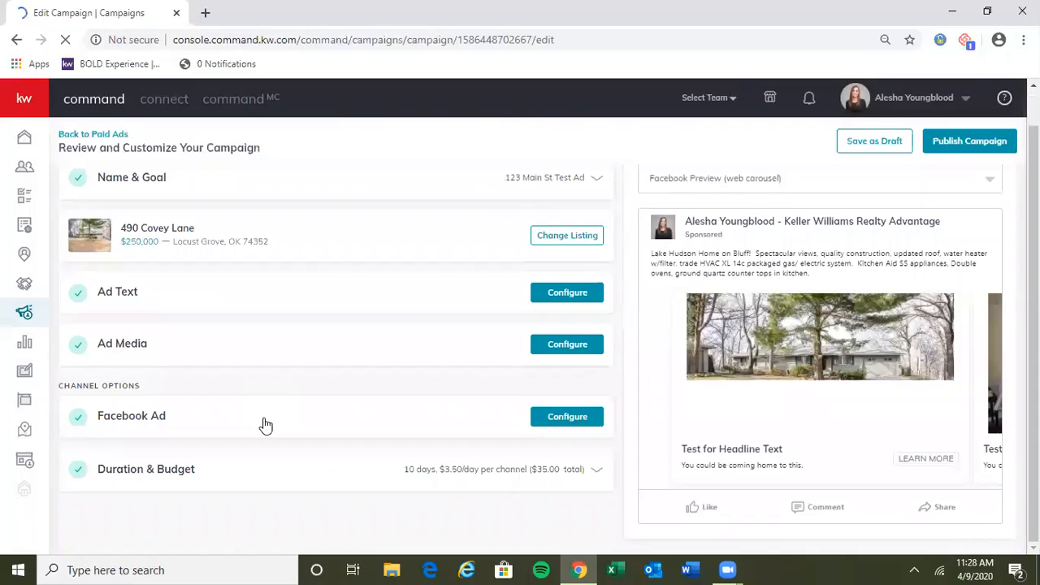
pyautogui.scroll(1, 265, 424)
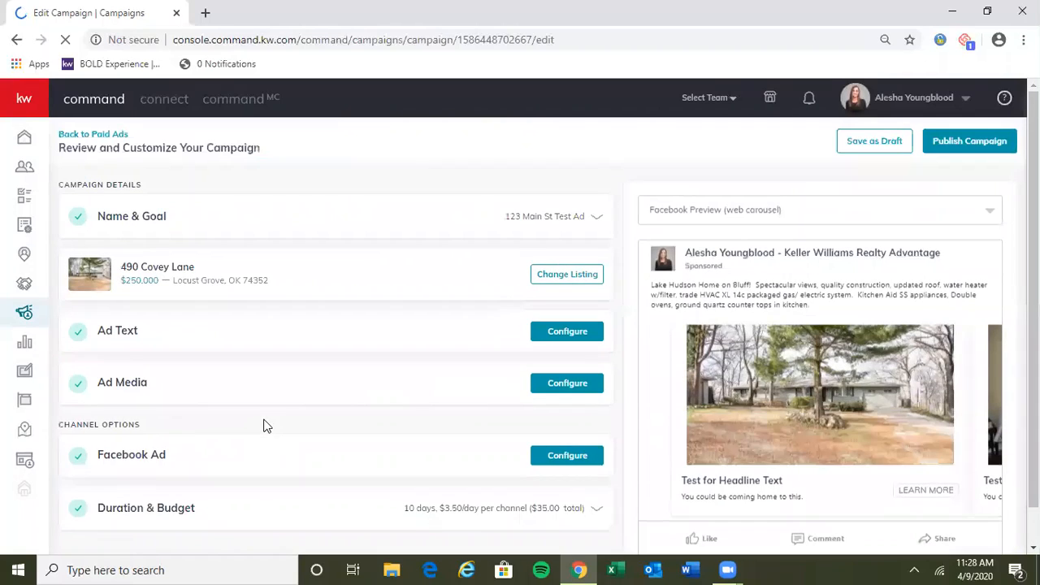
pyautogui.click(979, 143)
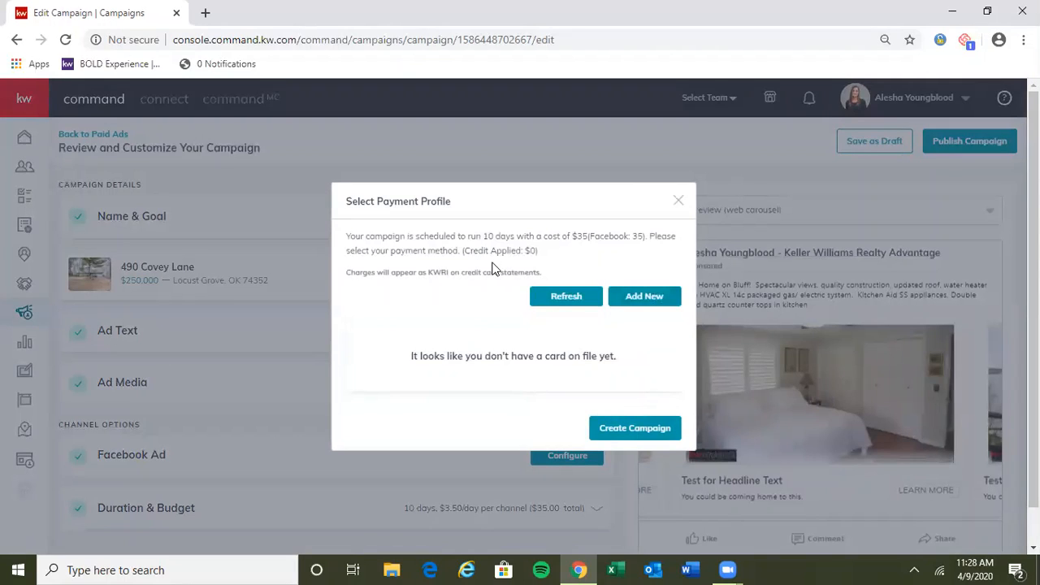
pyautogui.moveTo(539, 251)
pyautogui.mouseDown()
pyautogui.moveTo(347, 236)
pyautogui.moveTo(559, 254)
pyautogui.mouseUp()
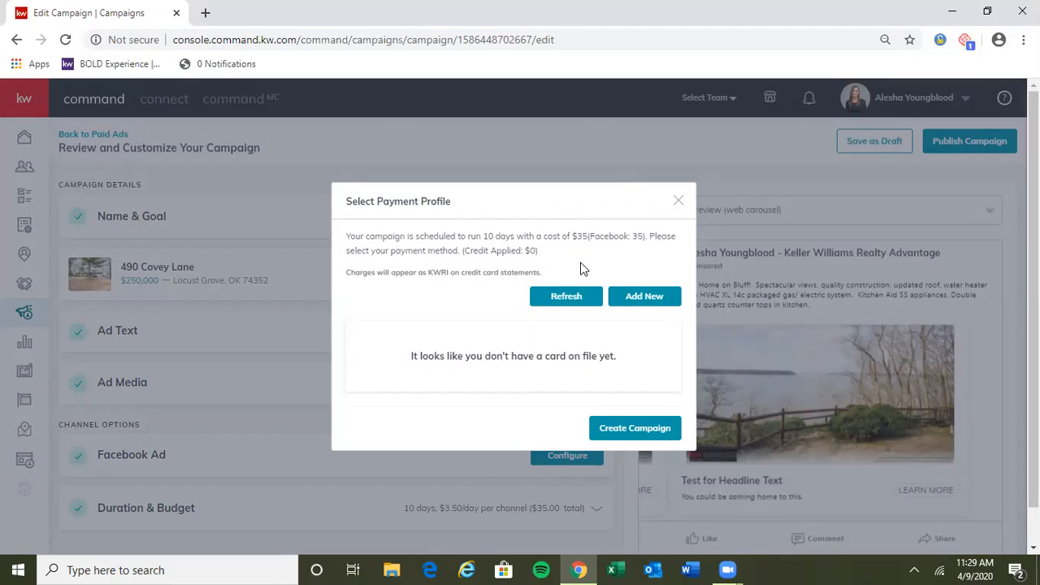
pyautogui.click(678, 202)
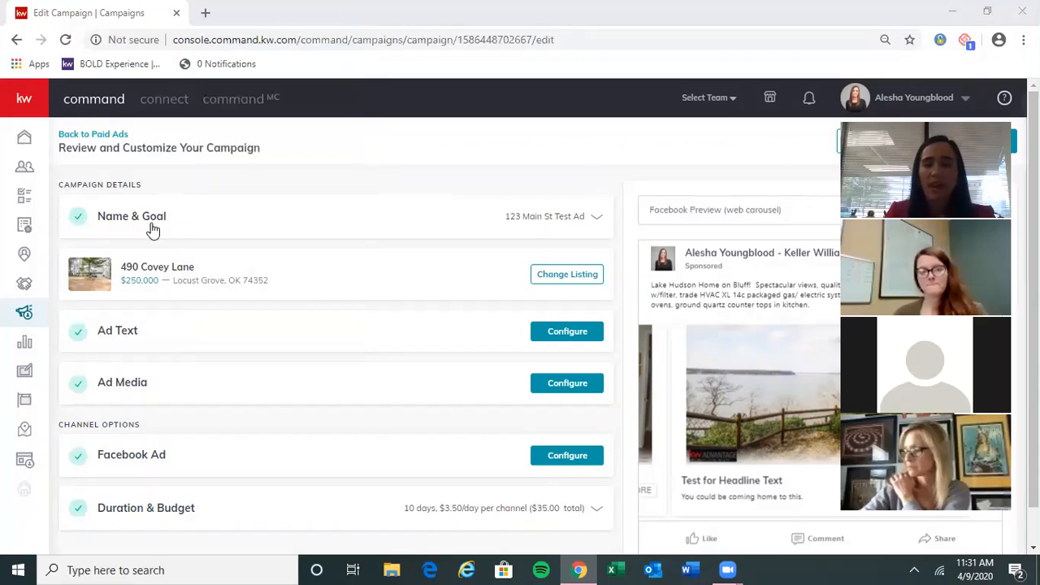
# Step: Leave the campaign editor without saving, view the contacts list, and return to the paid campaigns overview
pyautogui.click(25, 168)
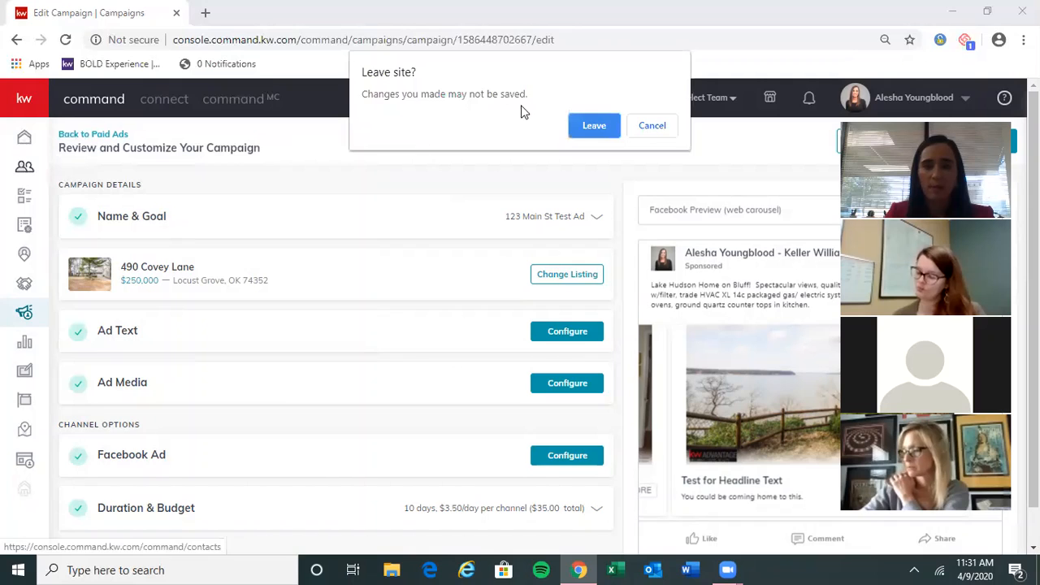
pyautogui.click(593, 126)
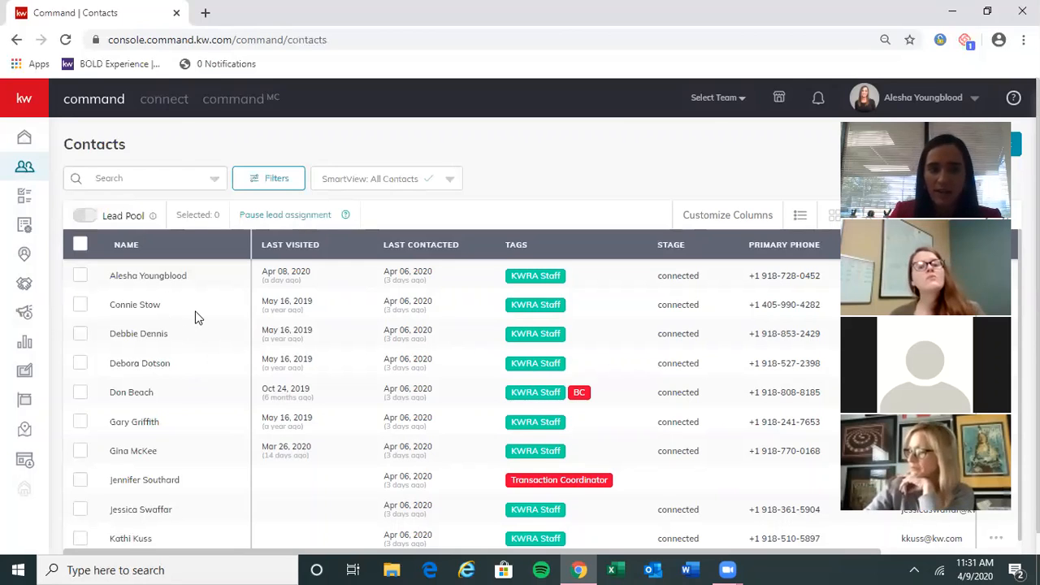
pyautogui.click(25, 313)
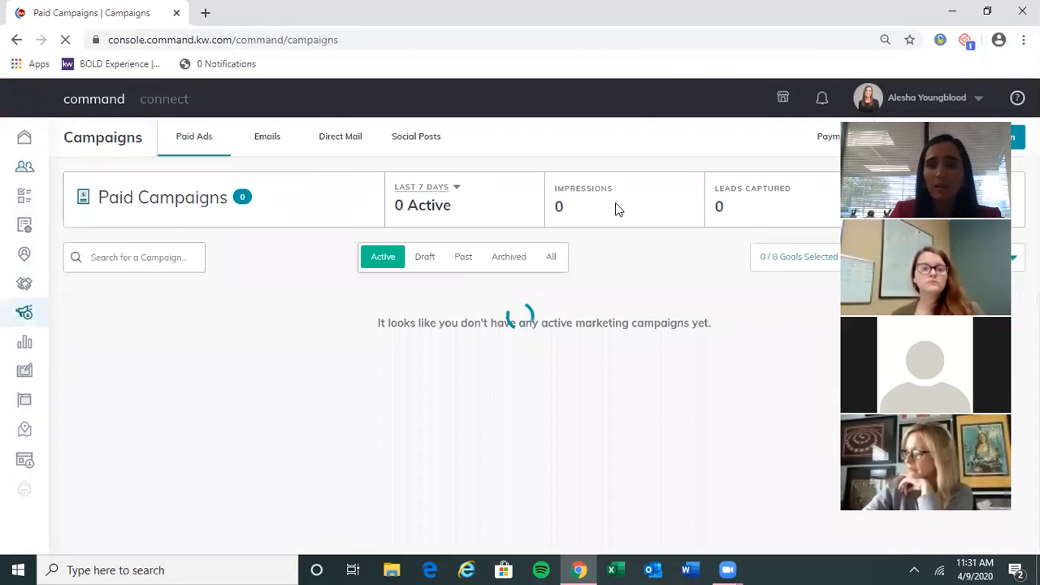